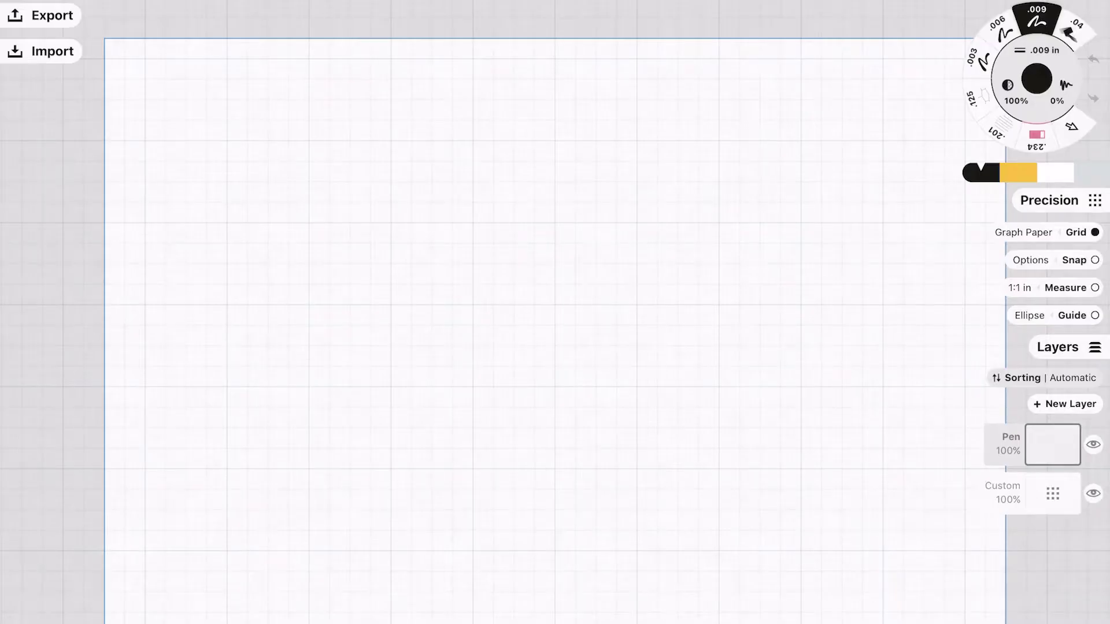
- Place the round spoked tree symbol from the object library near the page's upper-left corner
{"action": "left_click_drag", "start_coordinate": [555, 312], "coordinate": [590, 339]}
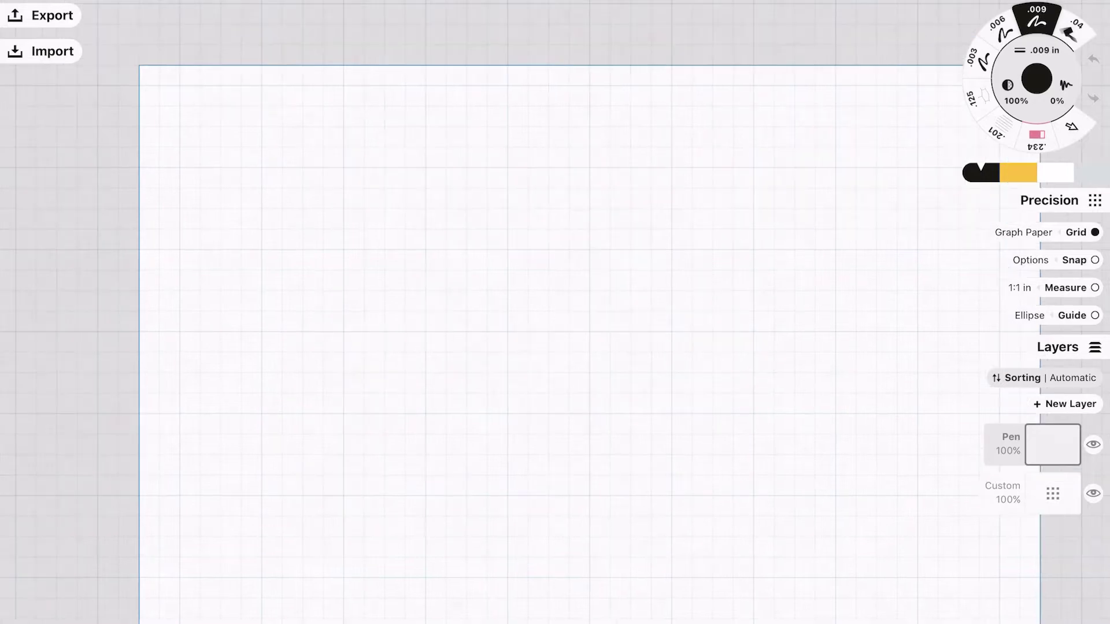
{"action": "left_click", "coordinate": [44, 52]}
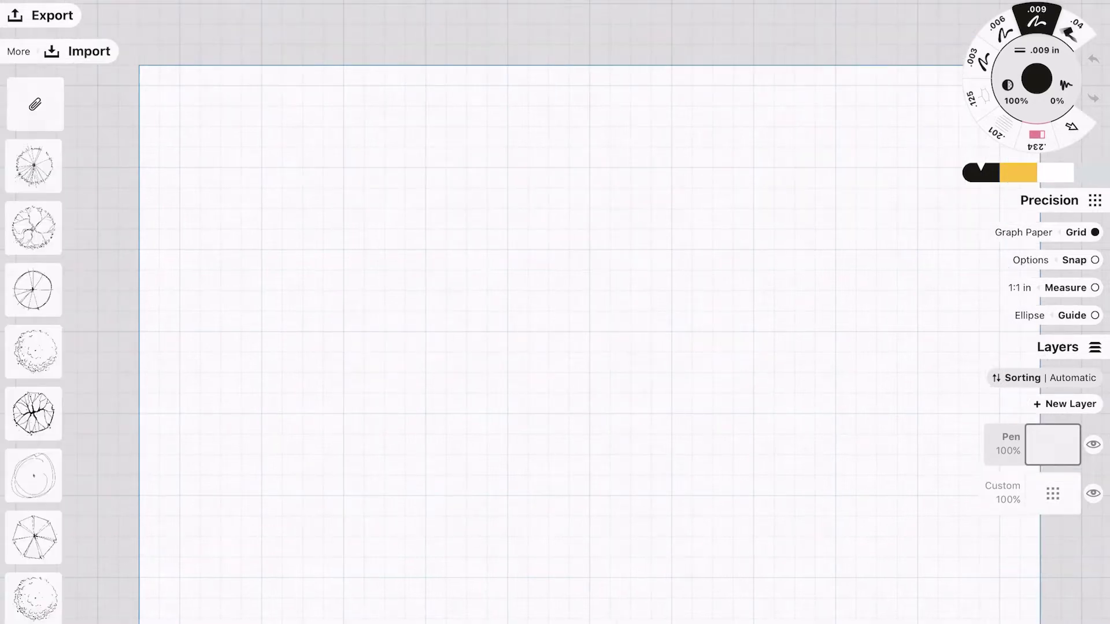
{"action": "scroll", "coordinate": [35, 347], "scroll_direction": "down", "scroll_amount": 6}
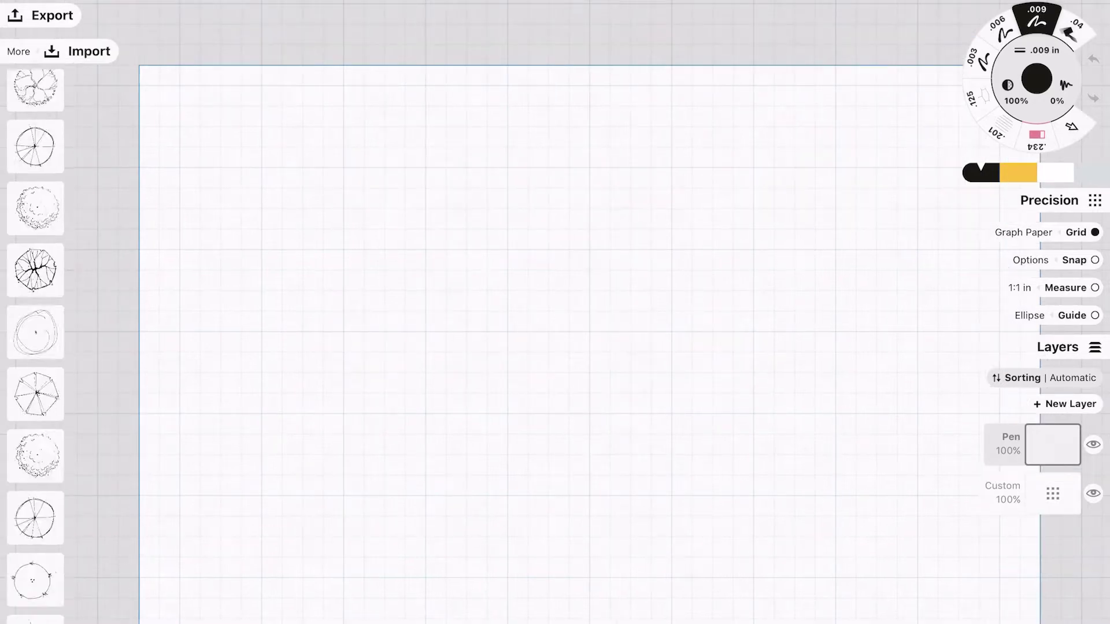
{"action": "scroll", "coordinate": [35, 347], "scroll_direction": "up", "scroll_amount": 3}
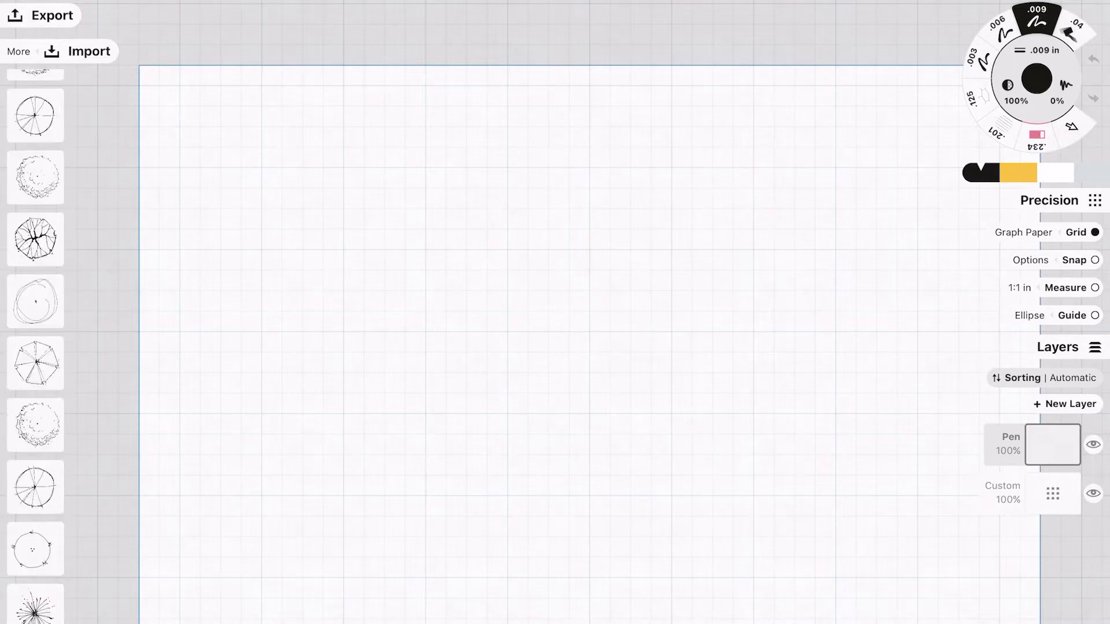
{"action": "scroll", "coordinate": [36, 347], "scroll_direction": "up", "scroll_amount": 3}
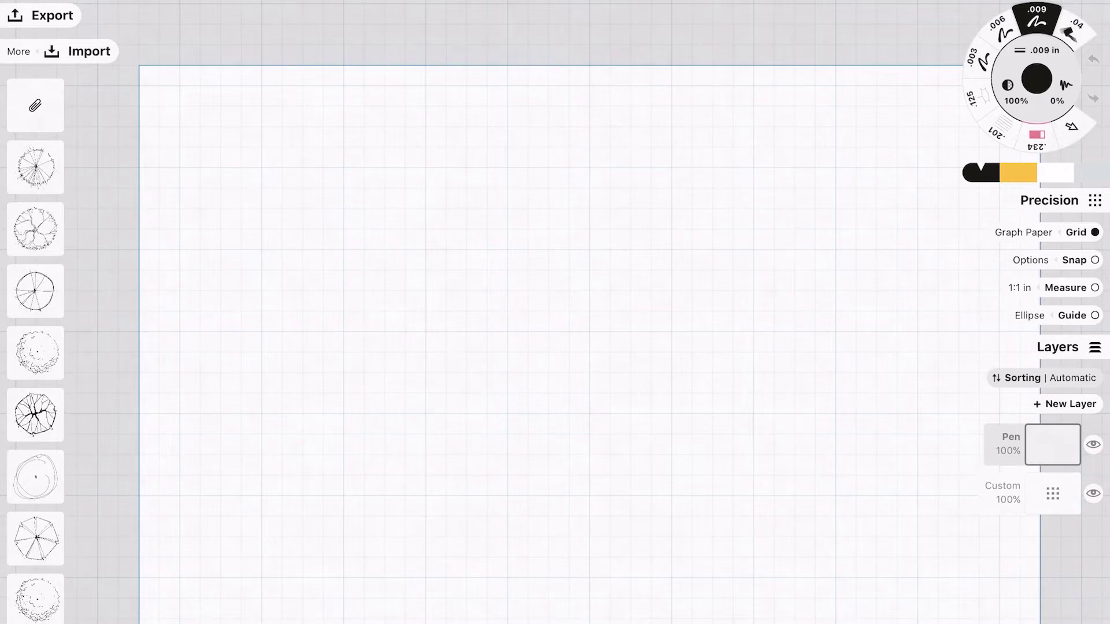
{"action": "scroll", "coordinate": [35, 347], "scroll_direction": "down", "scroll_amount": 1}
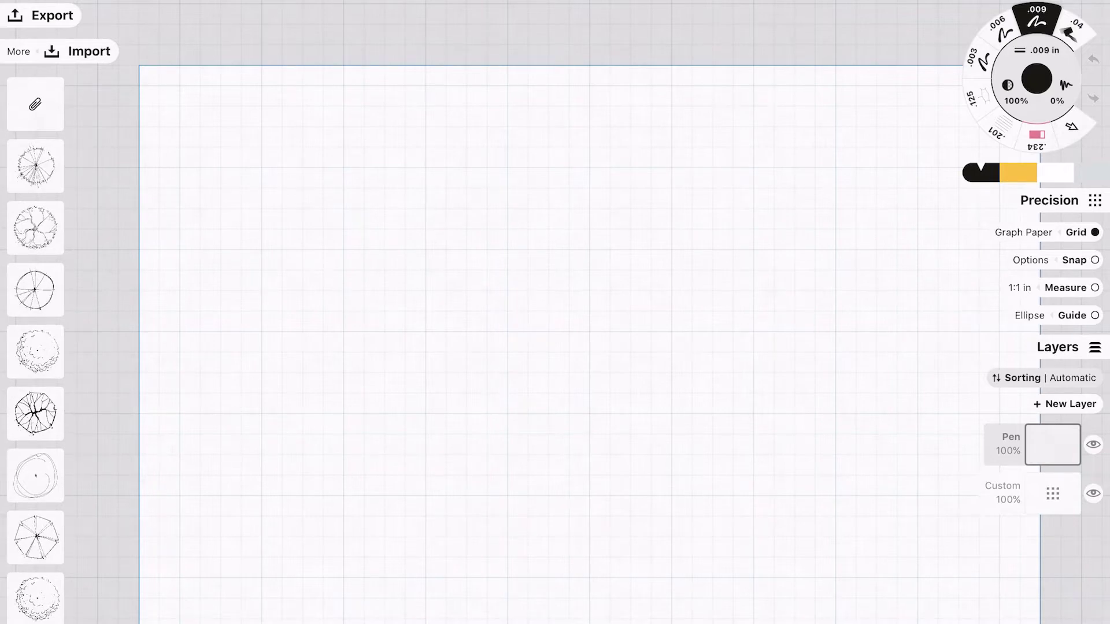
{"action": "scroll", "coordinate": [555, 312], "scroll_direction": "down", "scroll_amount": 1}
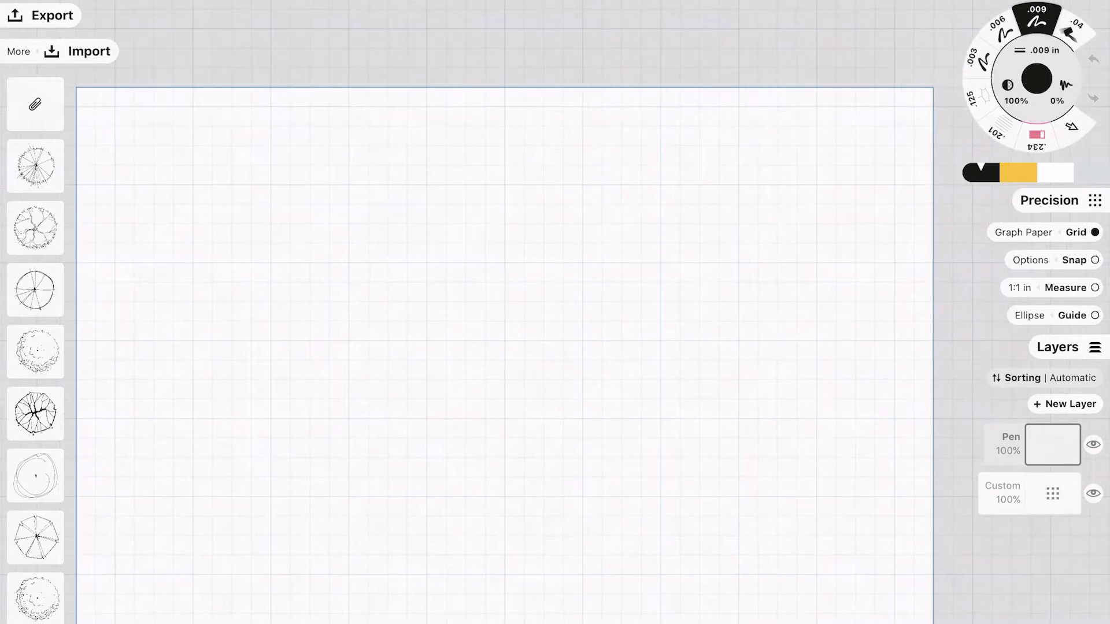
{"action": "left_click", "coordinate": [35, 290]}
{"action": "left_click_drag", "start_coordinate": [555, 386], "coordinate": [193, 230]}
- Add the bushy, thick-branched and heptagonal tree symbols in a row beside the round one and start a second row of tree symbols
{"action": "left_click", "coordinate": [35, 352]}
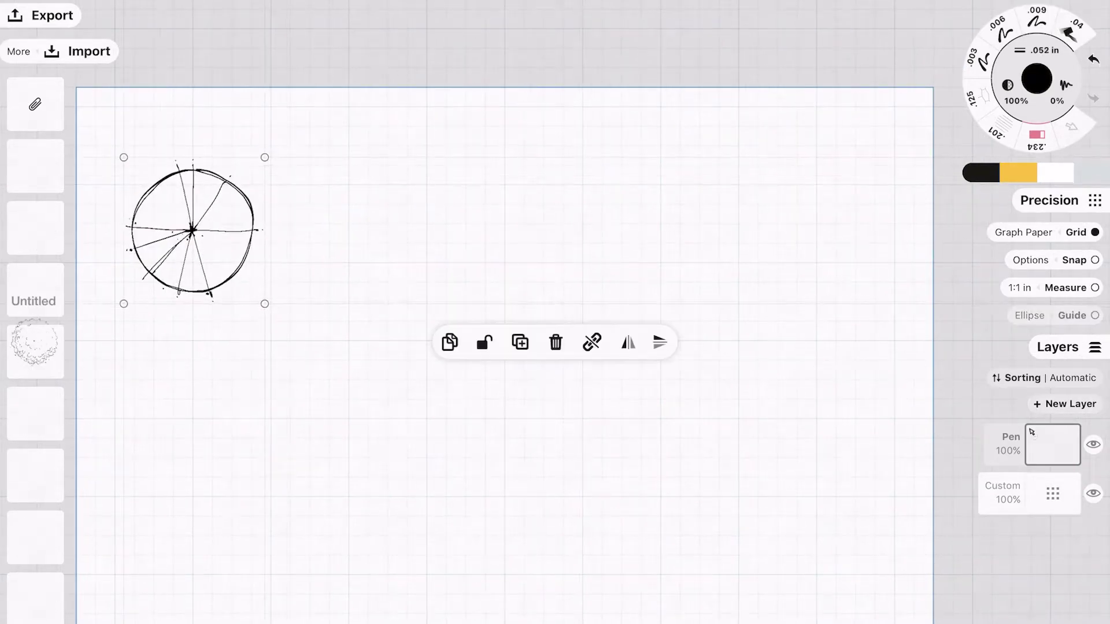
{"action": "left_click", "coordinate": [36, 345]}
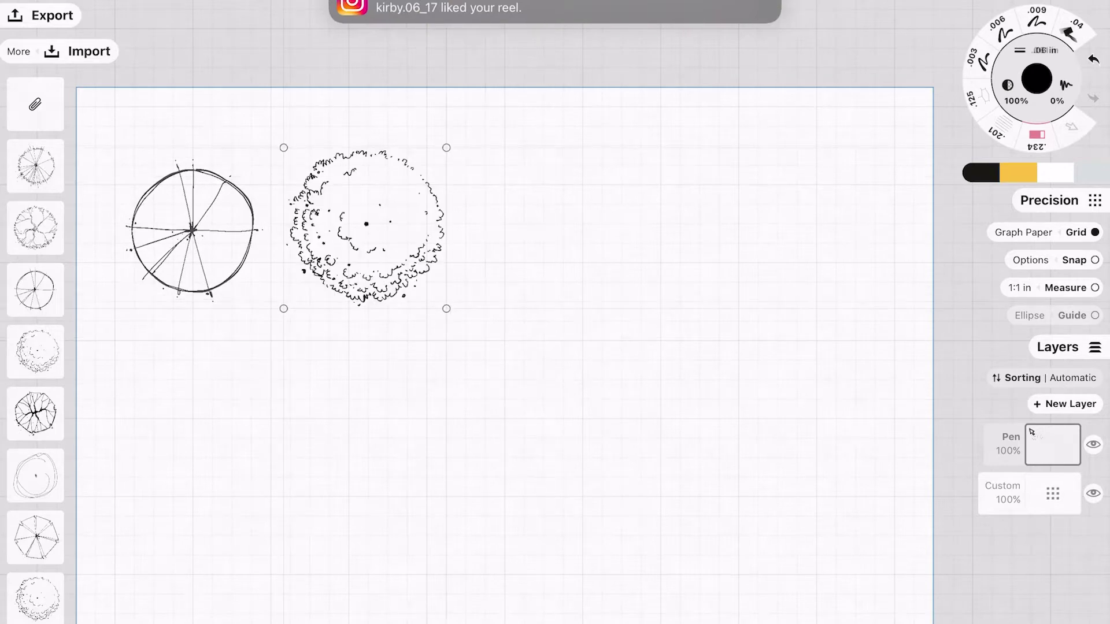
{"action": "left_click", "coordinate": [35, 413]}
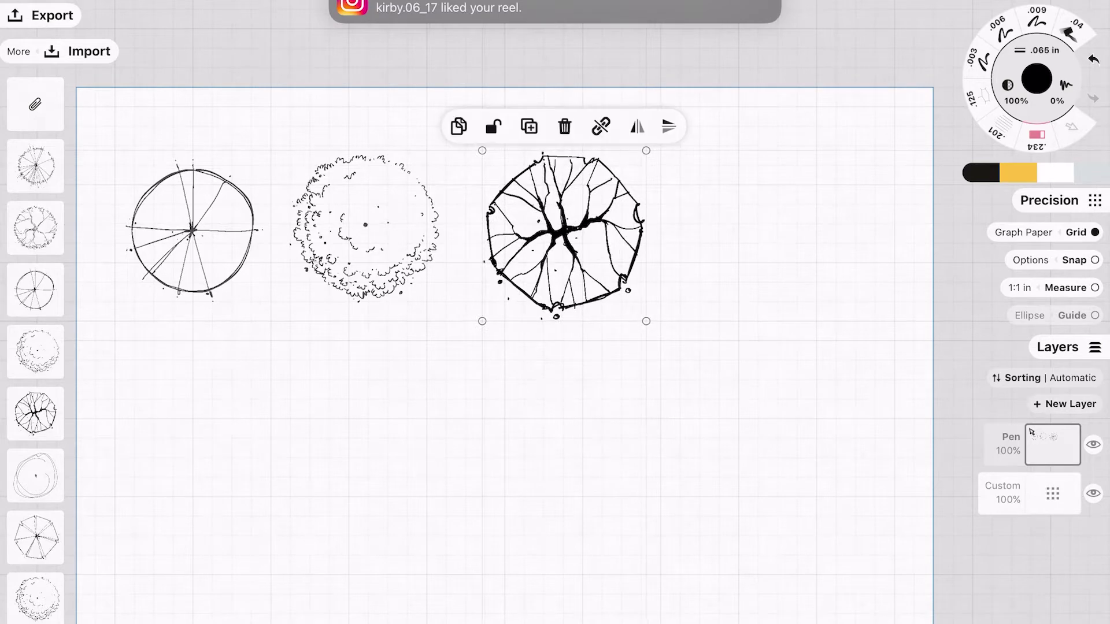
{"action": "left_click", "coordinate": [35, 537]}
{"action": "left_click_drag", "start_coordinate": [607, 362], "coordinate": [780, 240]}
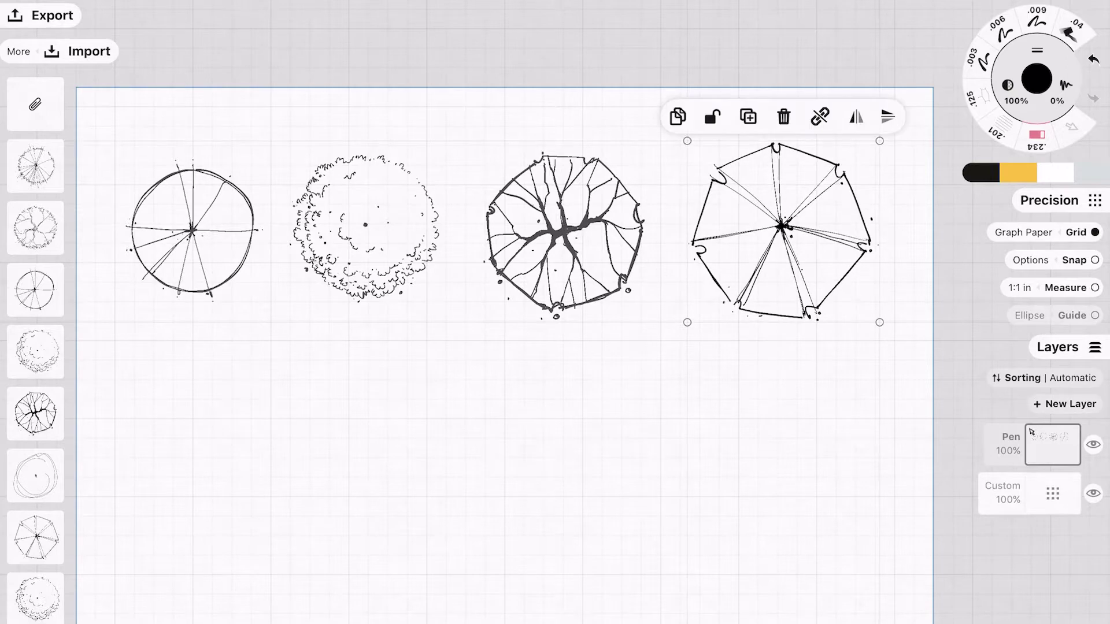
{"action": "left_click", "coordinate": [35, 598]}
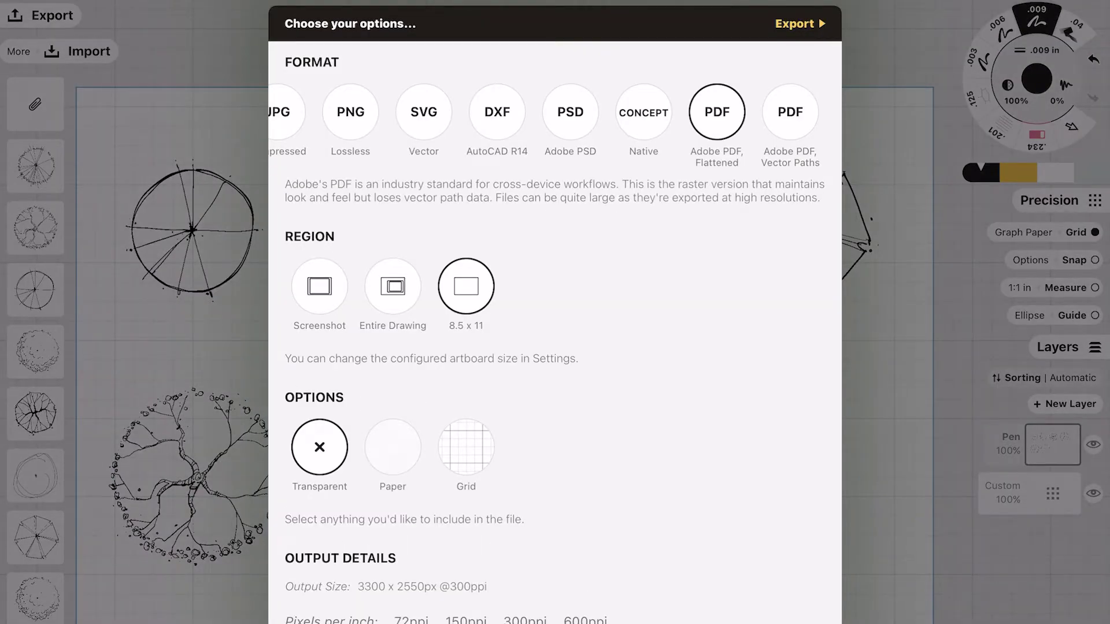
- Export the tree drawing in DXF (AutoCAD R14) format
{"action": "left_click", "coordinate": [497, 112]}
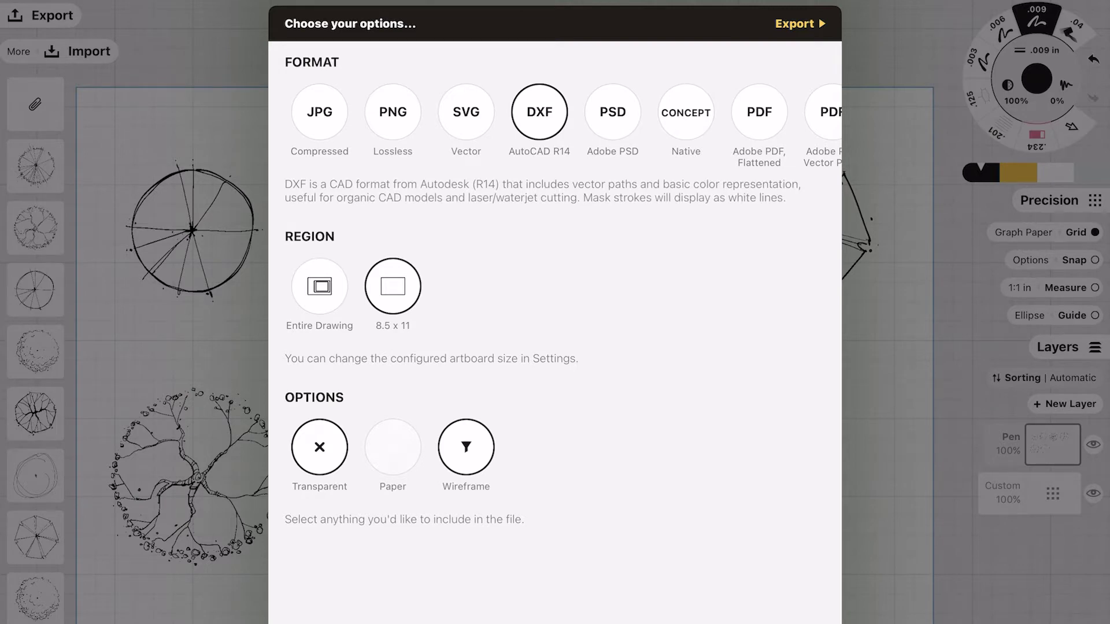
{"action": "left_click", "coordinate": [800, 24]}
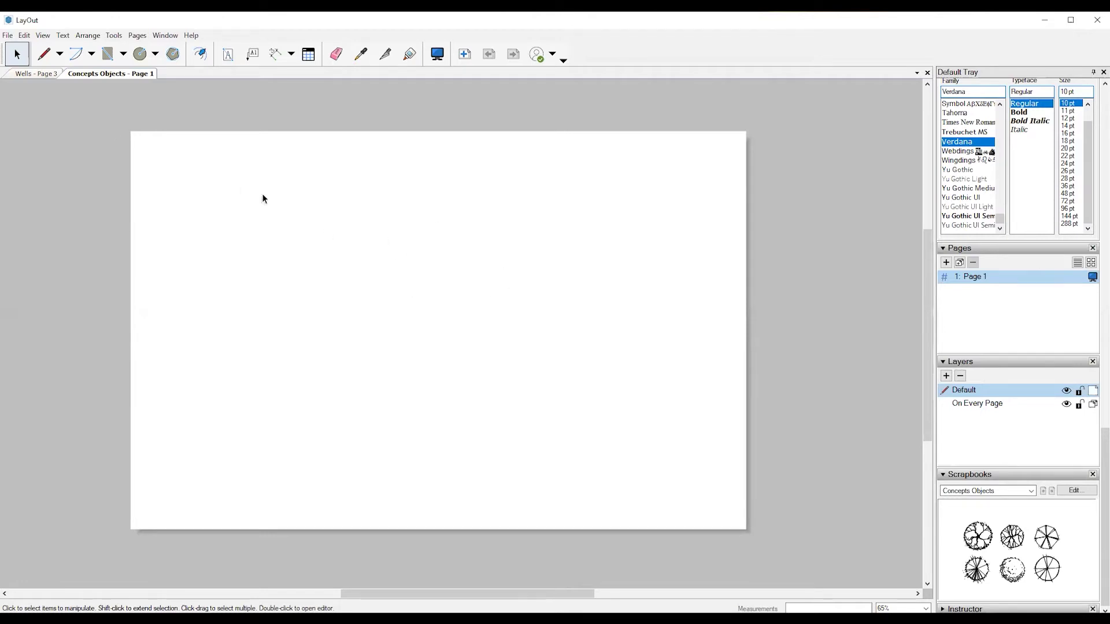
- Switch to LayOut and insert the exported DXF file into the blank page, importing Model Space (Only)
{"action": "left_click", "coordinate": [8, 35]}
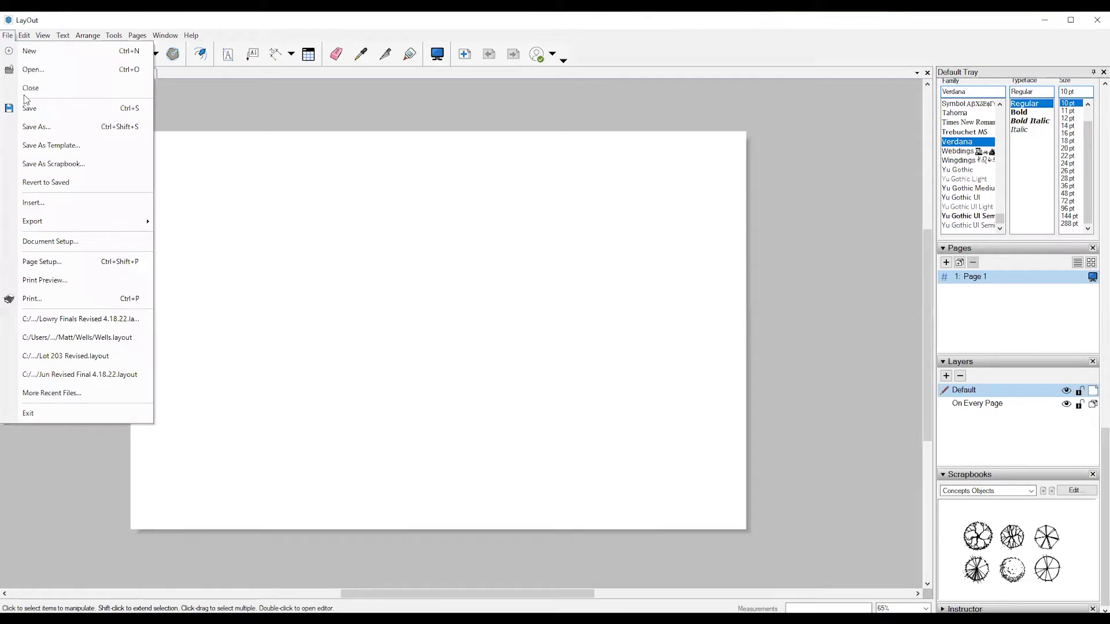
{"action": "left_click", "coordinate": [43, 200]}
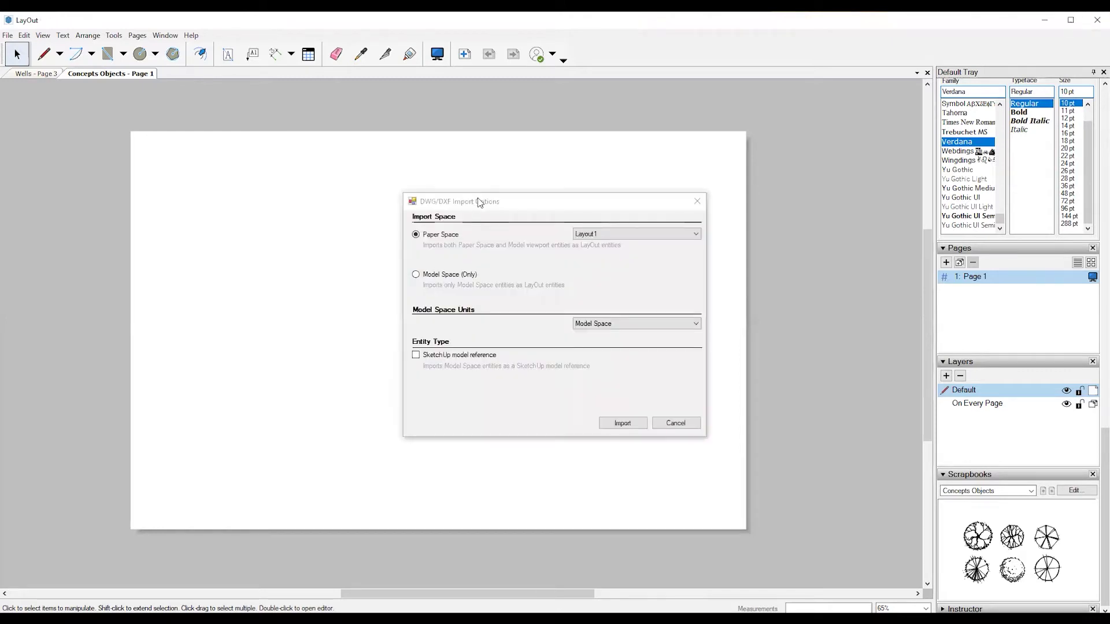
{"action": "left_click", "coordinate": [336, 257]}
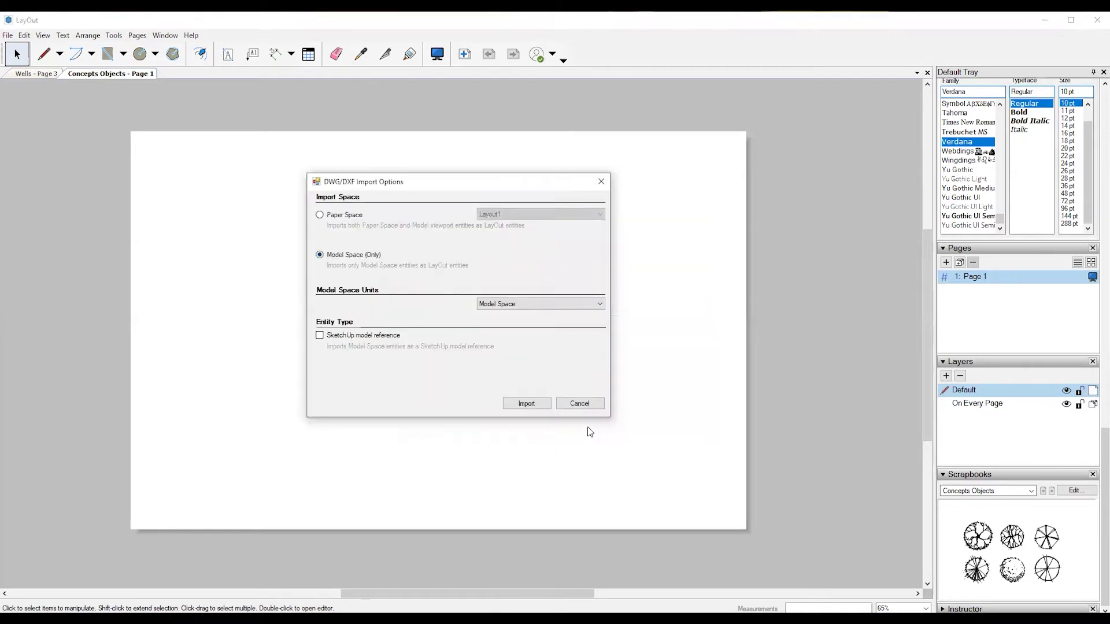
{"action": "left_click", "coordinate": [512, 403]}
{"action": "left_click_drag", "start_coordinate": [403, 319], "coordinate": [343, 295]}
{"action": "left_click", "coordinate": [699, 297]}
{"action": "left_click_drag", "start_coordinate": [482, 279], "coordinate": [514, 282]}
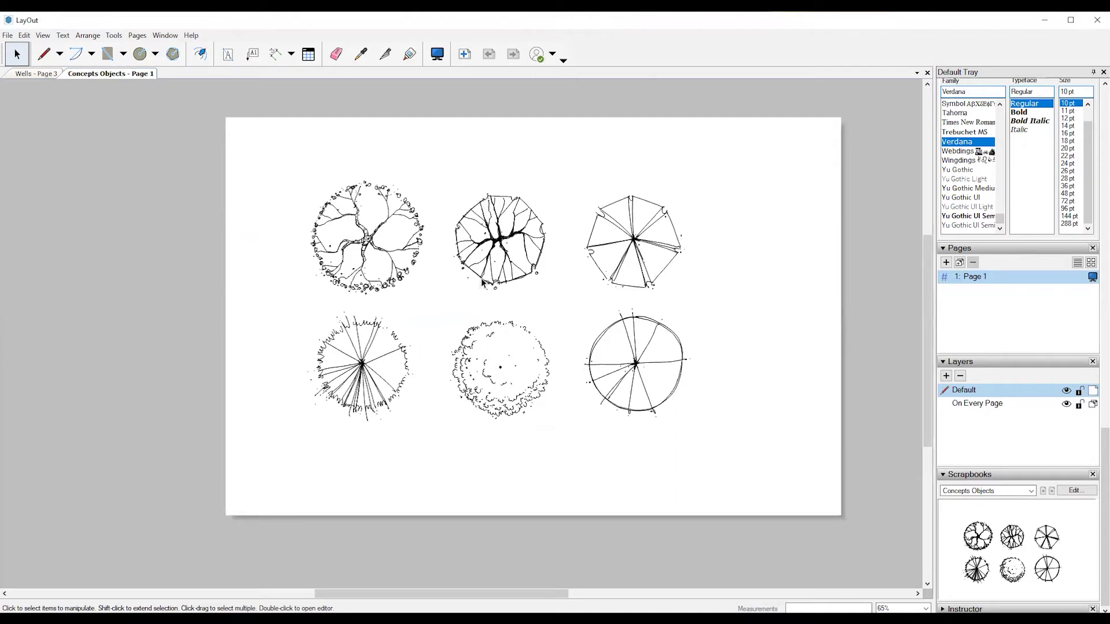
- Ungroup the imported tree drawing into individual lines and check that a single spoke can be selected
{"action": "left_click", "coordinate": [421, 237]}
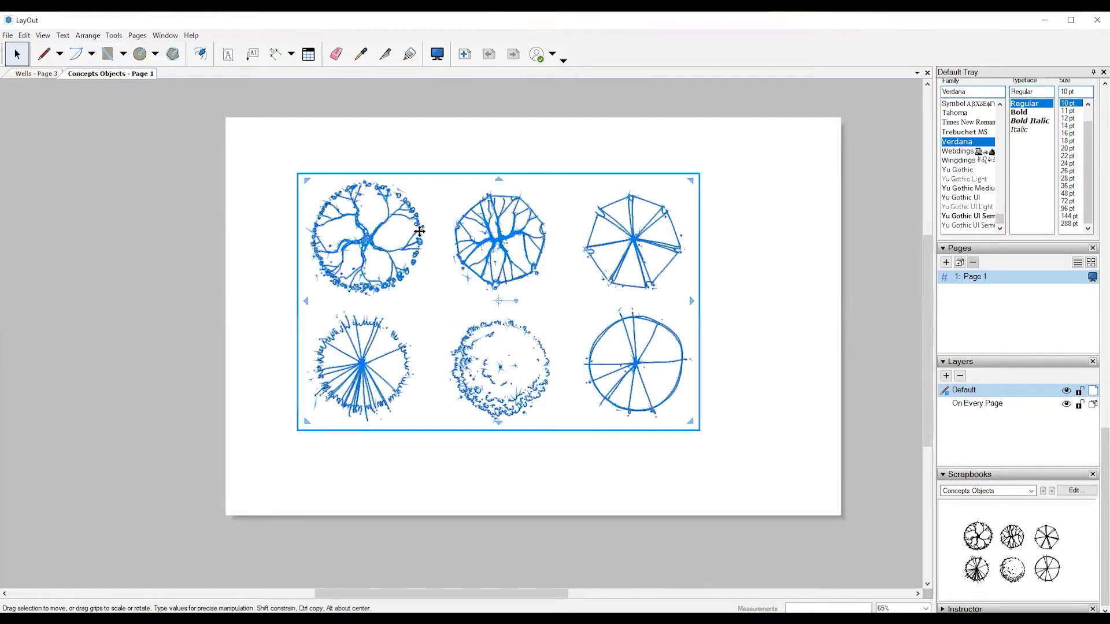
{"action": "right_click", "coordinate": [421, 235]}
{"action": "left_click", "coordinate": [453, 393]}
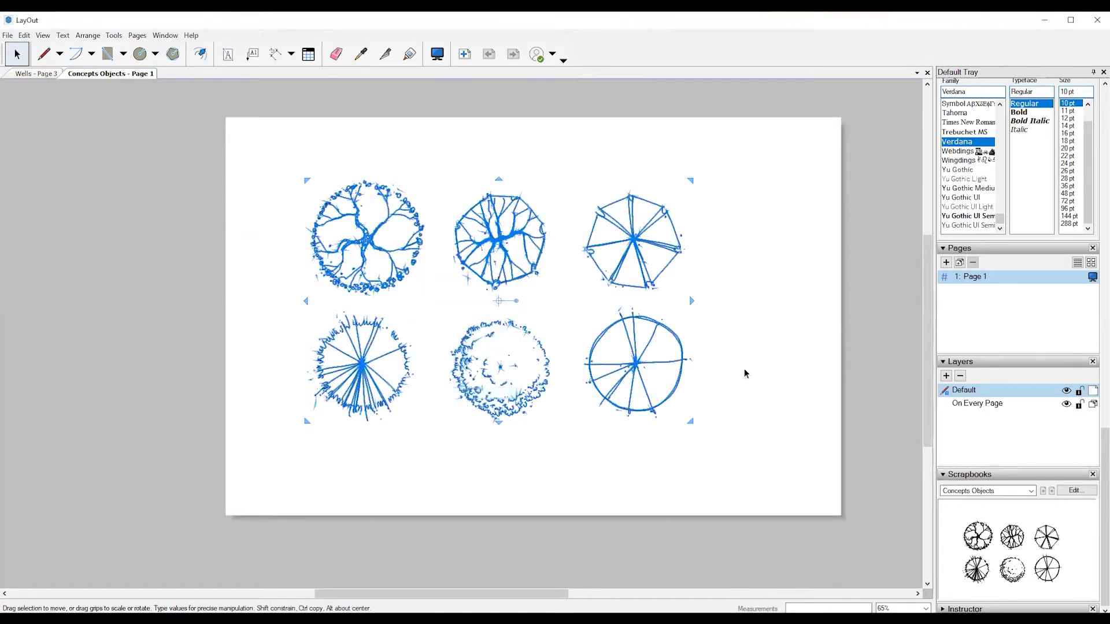
{"action": "left_click", "coordinate": [758, 370]}
{"action": "left_click", "coordinate": [641, 378]}
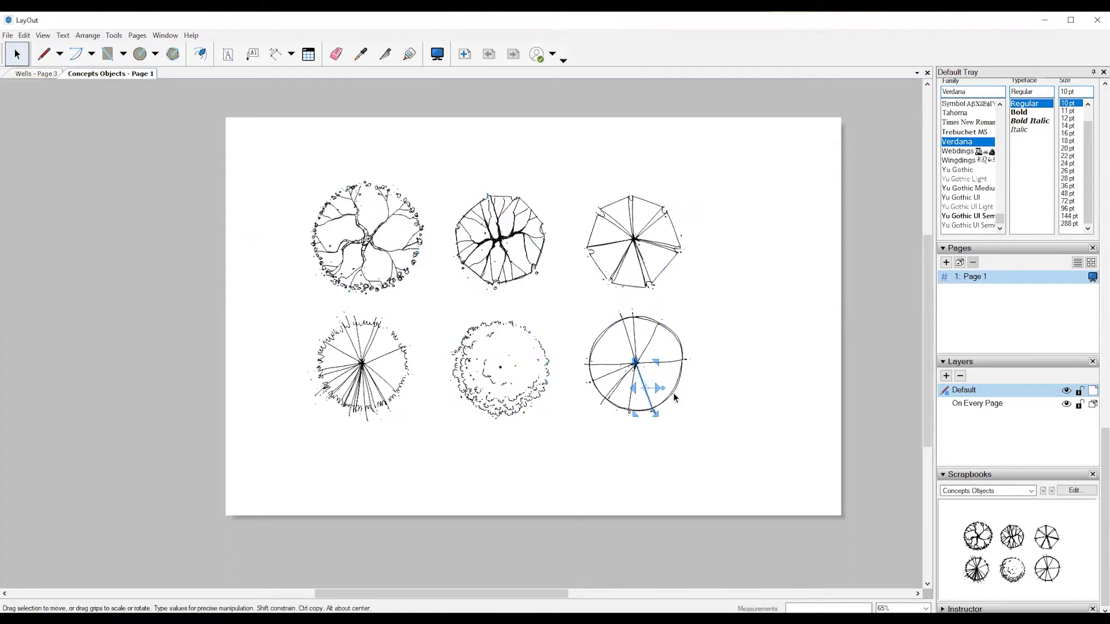
- Group the lines of the round spoked tree and those of the heptagonal tree above it as separate groups
{"action": "left_click_drag", "start_coordinate": [718, 428], "coordinate": [591, 341]}
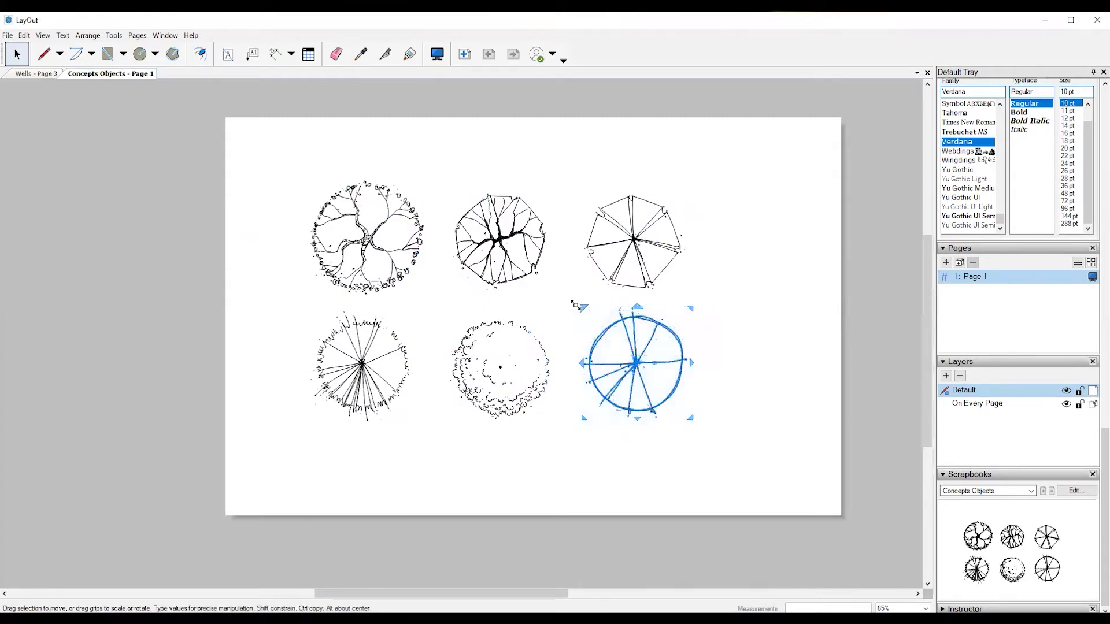
{"action": "key", "text": "ctrl+g"}
{"action": "left_click_drag", "start_coordinate": [611, 277], "coordinate": [574, 293]}
{"action": "left_click_drag", "start_coordinate": [557, 179], "coordinate": [593, 242]}
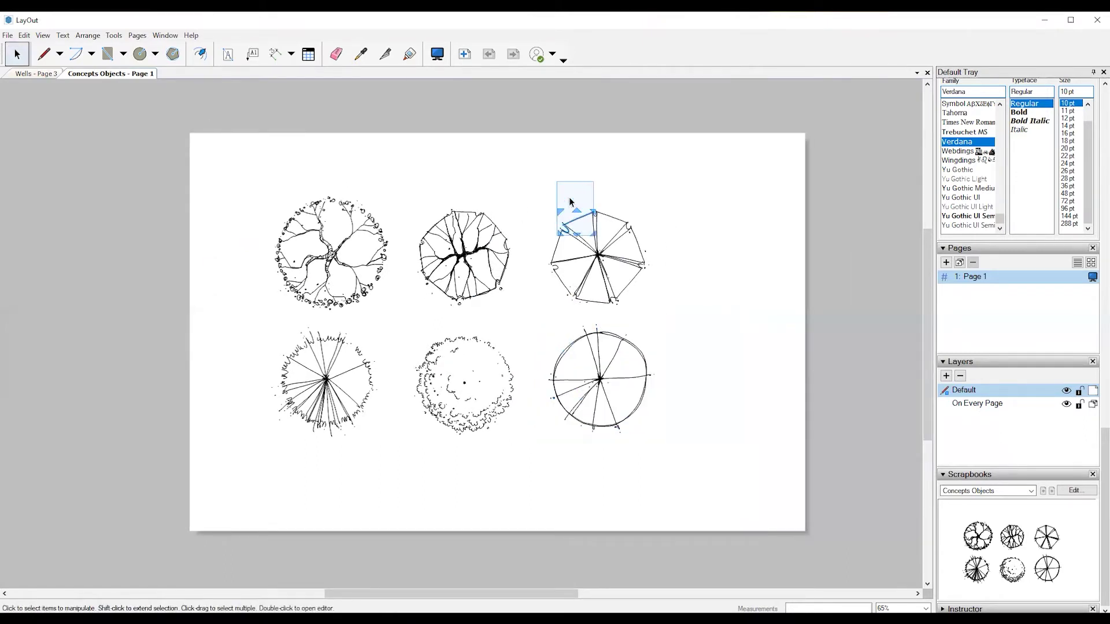
{"action": "left_click_drag", "start_coordinate": [531, 164], "coordinate": [679, 321]}
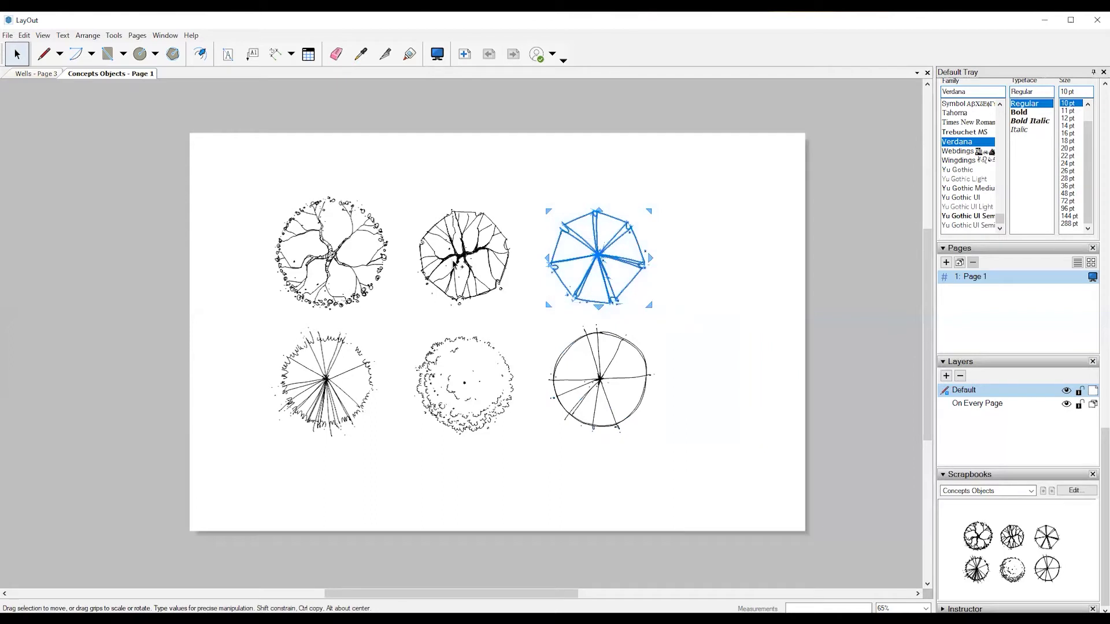
- Group each of the four remaining trees separately: the thick-branched, the bushy, the needle-edged and the leafy-edged branched tree
{"action": "left_click", "coordinate": [390, 174]}
{"action": "left_click_drag", "start_coordinate": [392, 173], "coordinate": [522, 317]}
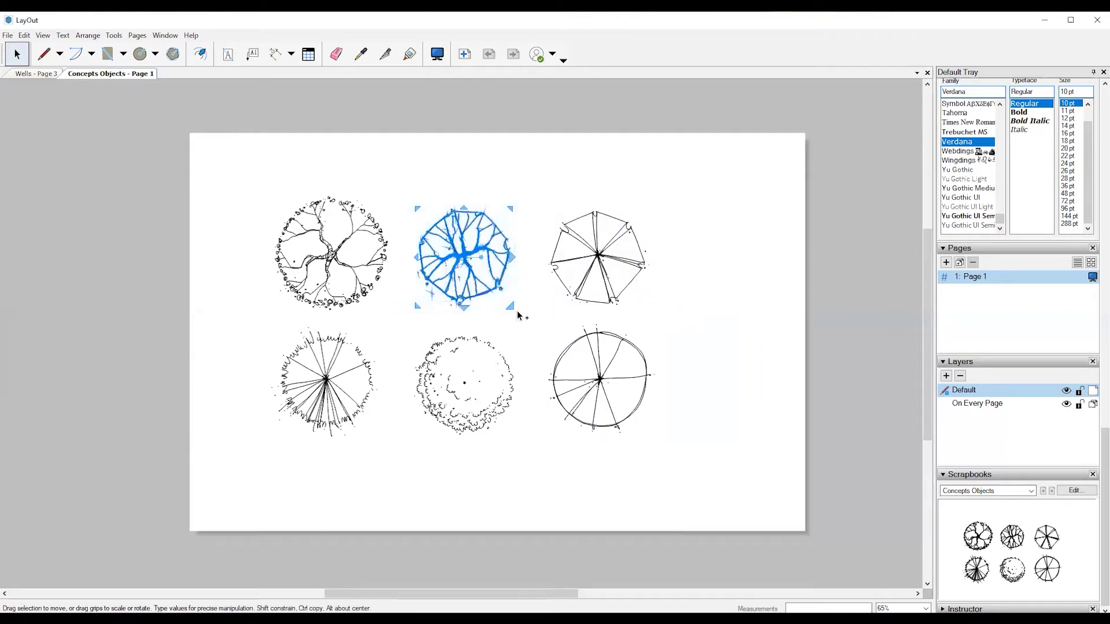
{"action": "left_click_drag", "start_coordinate": [406, 335], "coordinate": [532, 436]}
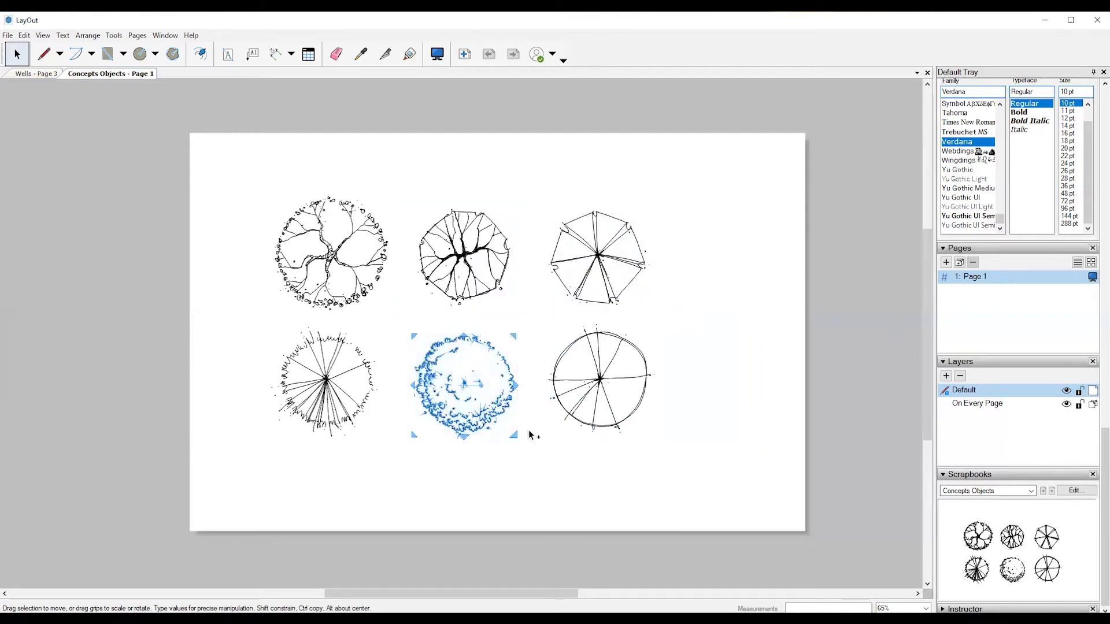
{"action": "left_click_drag", "start_coordinate": [263, 333], "coordinate": [393, 453]}
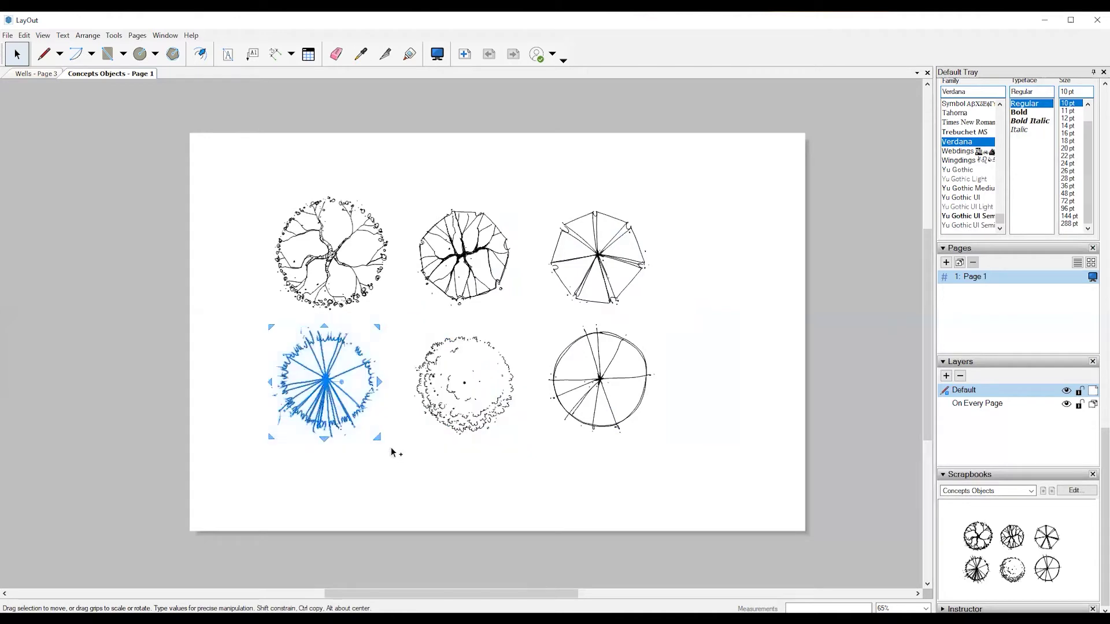
{"action": "left_click_drag", "start_coordinate": [264, 185], "coordinate": [393, 320]}
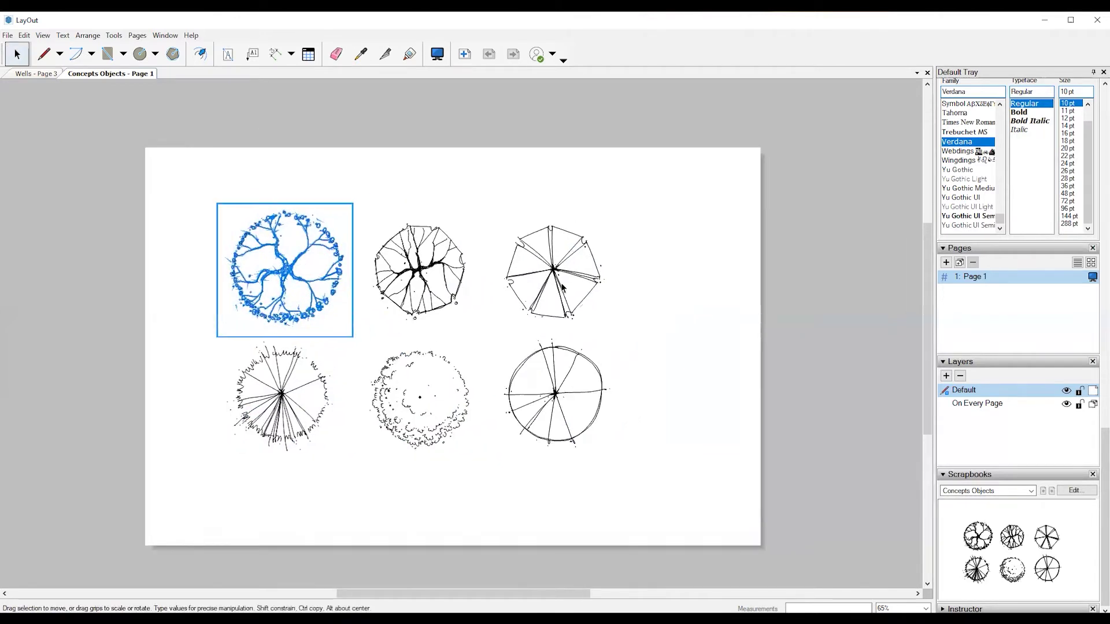
{"action": "left_click", "coordinate": [626, 275]}
- Inside the round spoked tree's group, set the stroke width of the outer circle outline to 1.5 pt
{"action": "left_click_drag", "start_coordinate": [625, 276], "coordinate": [602, 252]}
{"action": "scroll", "coordinate": [627, 275], "scroll_direction": "up", "scroll_amount": 5}
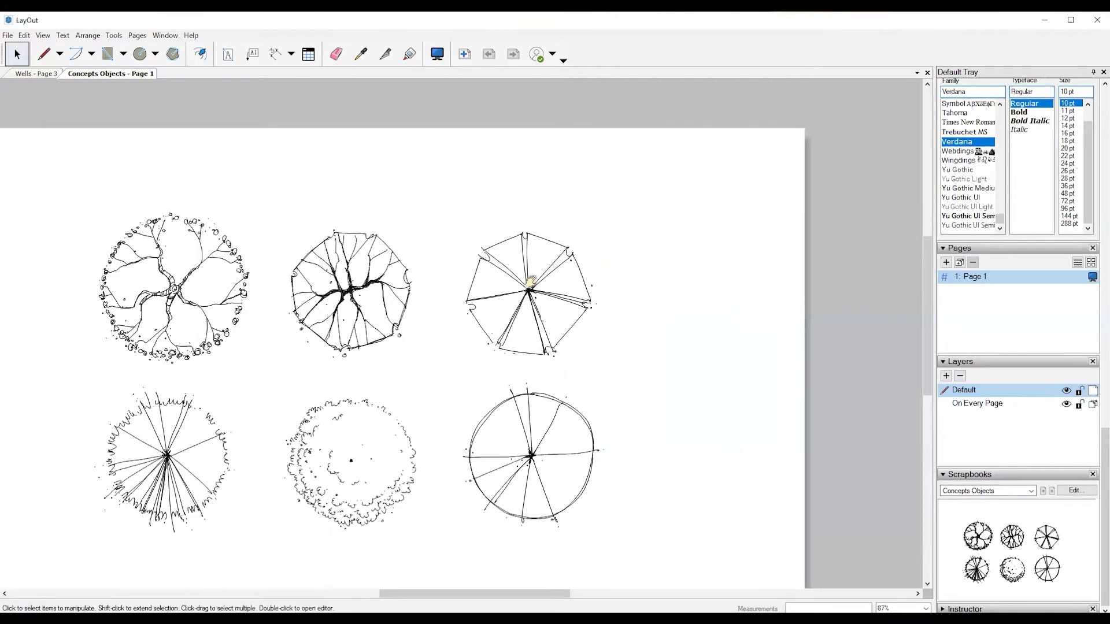
{"action": "left_click_drag", "start_coordinate": [470, 406], "coordinate": [433, 302]}
{"action": "double_click", "coordinate": [468, 382]}
{"action": "left_click_drag", "start_coordinate": [506, 330], "coordinate": [520, 275]}
{"action": "left_click", "coordinate": [532, 376]}
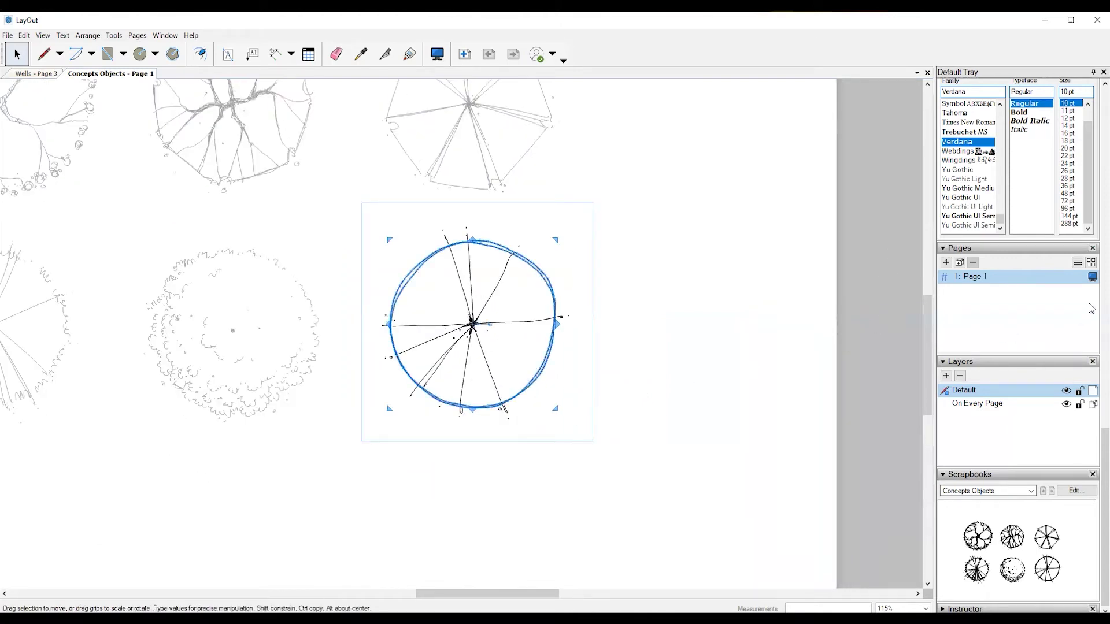
{"action": "scroll", "coordinate": [1094, 290], "scroll_direction": "up", "scroll_amount": 3}
{"action": "scroll", "coordinate": [1095, 291], "scroll_direction": "up", "scroll_amount": 15}
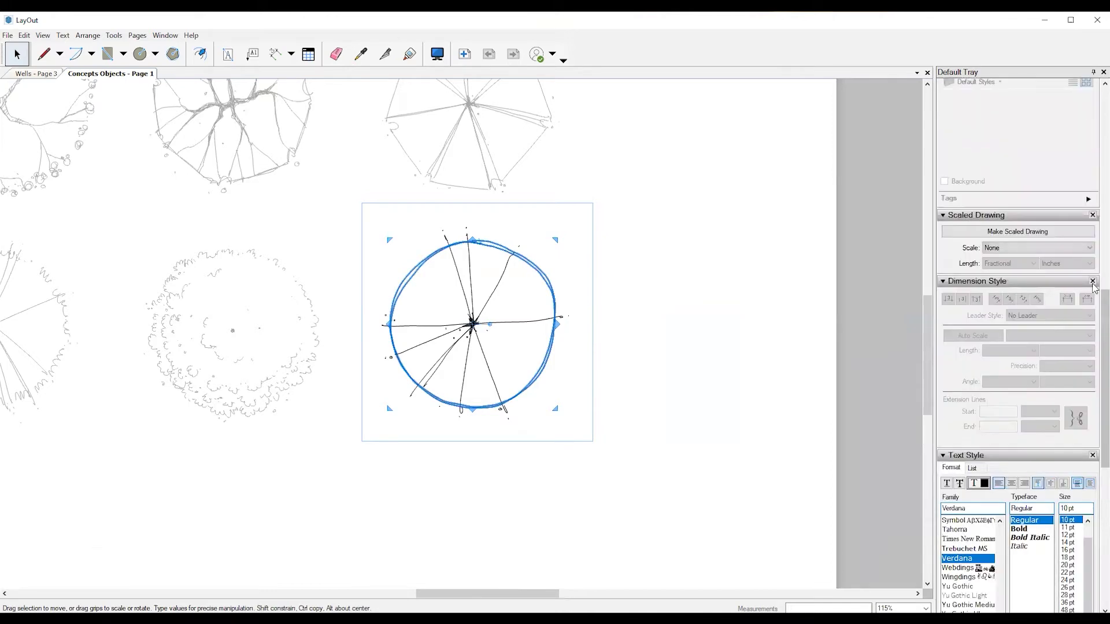
{"action": "left_click", "coordinate": [1071, 309]}
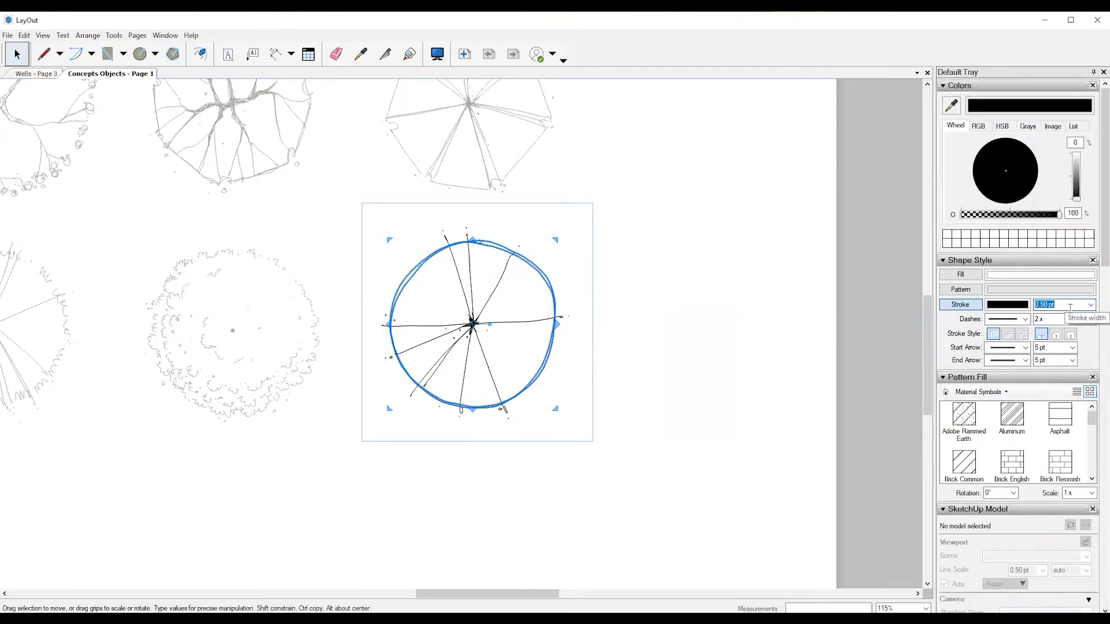
{"action": "type", "text": "1.5"}
{"action": "key", "text": "Return"}
{"action": "left_click", "coordinate": [491, 328]}
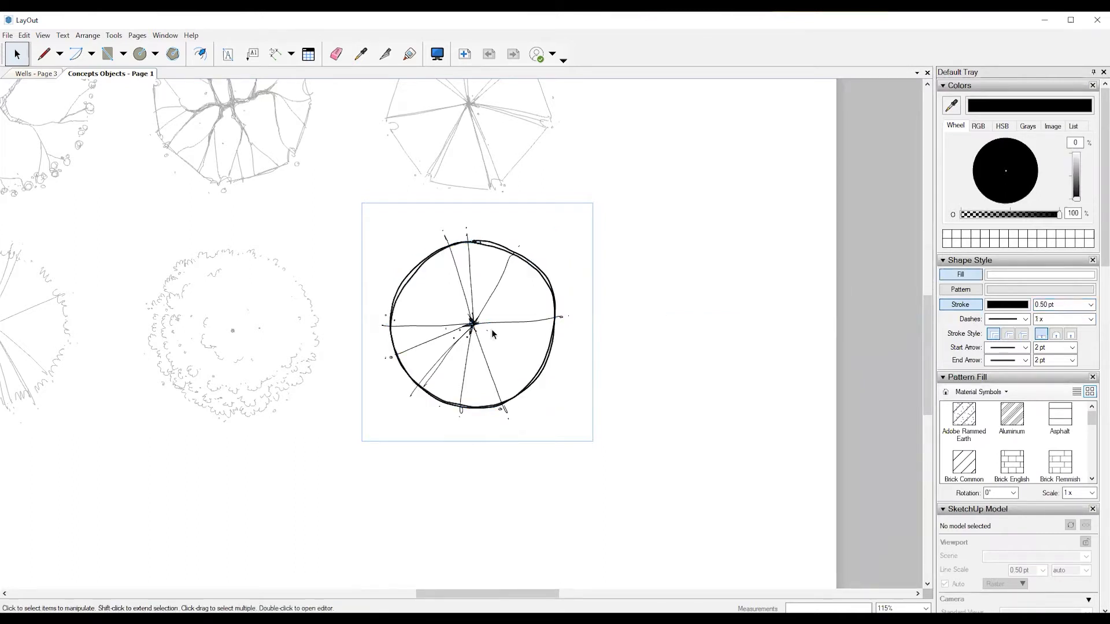
- Inside the heptagonal tree's group, set the stroke width of the outer outline, without the spokes, to 1.5 pt and leave the group
{"action": "scroll", "coordinate": [492, 328], "scroll_direction": "down", "scroll_amount": 2}
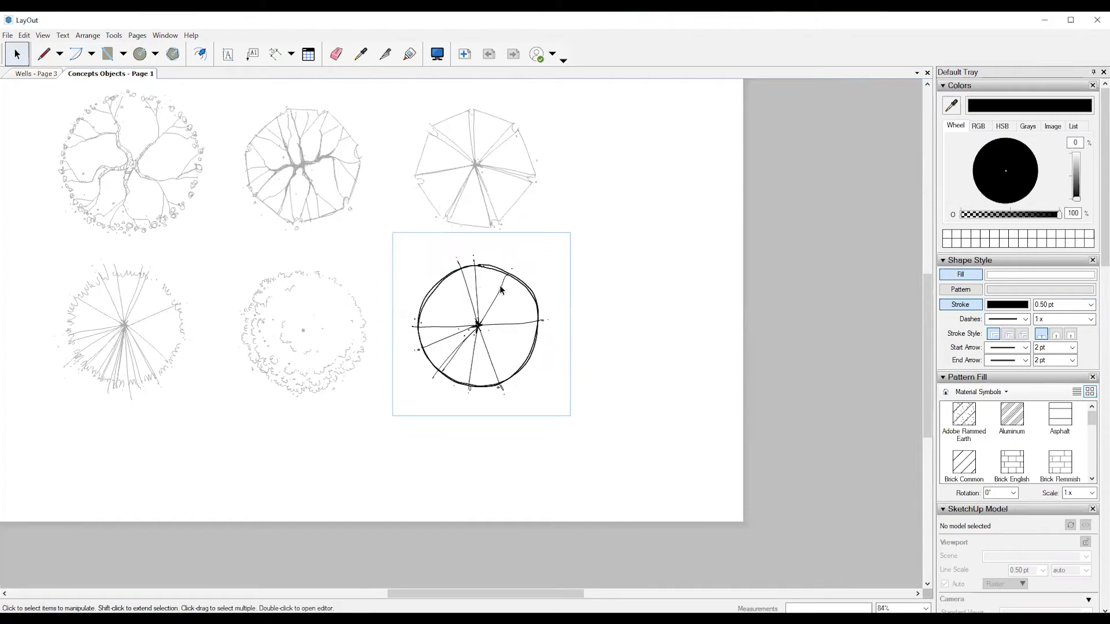
{"action": "left_click", "coordinate": [498, 192]}
{"action": "left_click_drag", "start_coordinate": [501, 197], "coordinate": [511, 295]}
{"action": "double_click", "coordinate": [512, 287]}
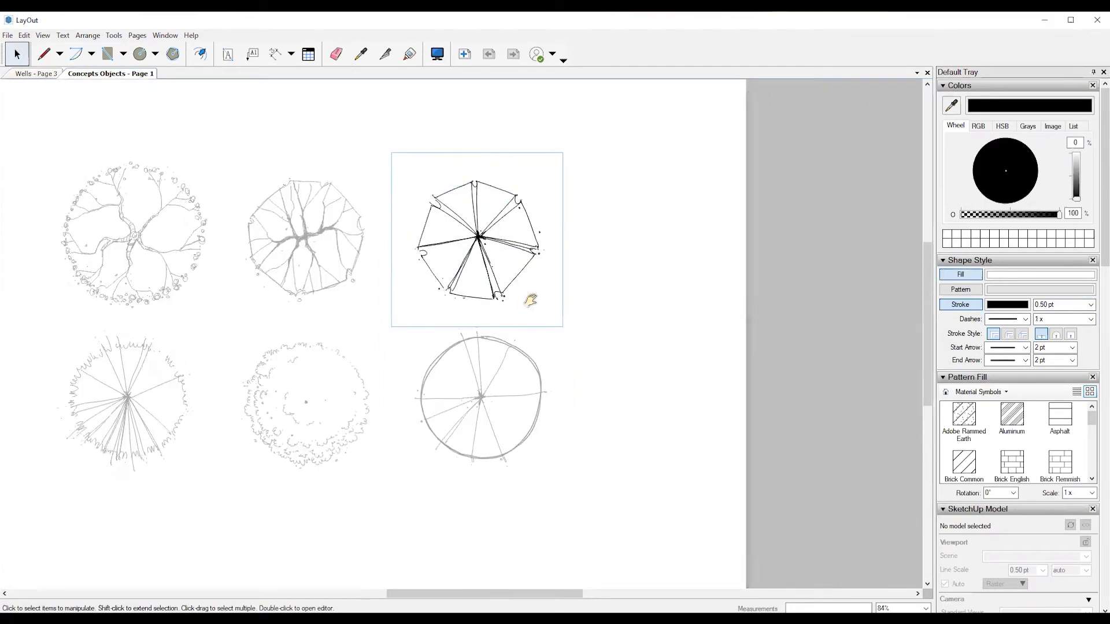
{"action": "scroll", "coordinate": [532, 301], "scroll_direction": "up", "scroll_amount": 2}
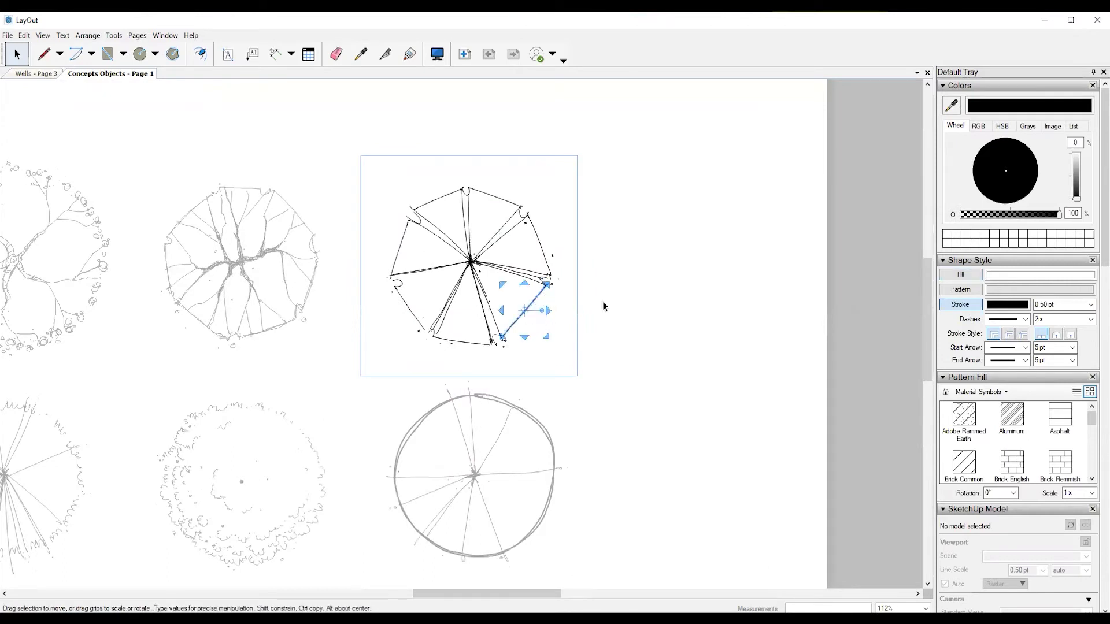
{"action": "left_click_drag", "start_coordinate": [565, 341], "coordinate": [376, 178]}
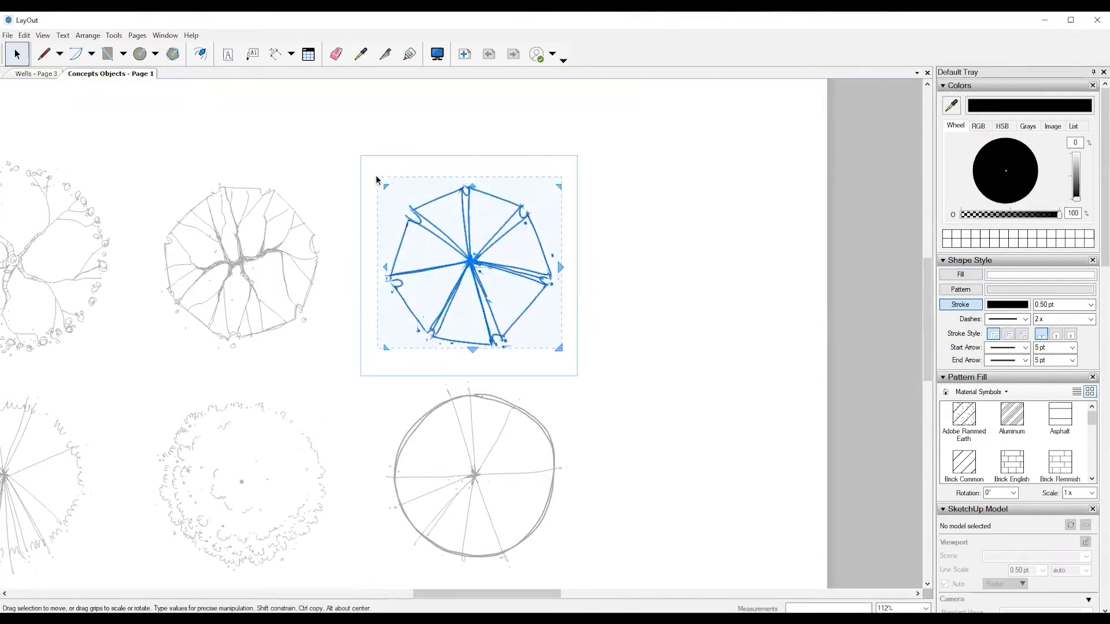
{"action": "scroll", "coordinate": [513, 292], "scroll_direction": "up", "scroll_amount": 2}
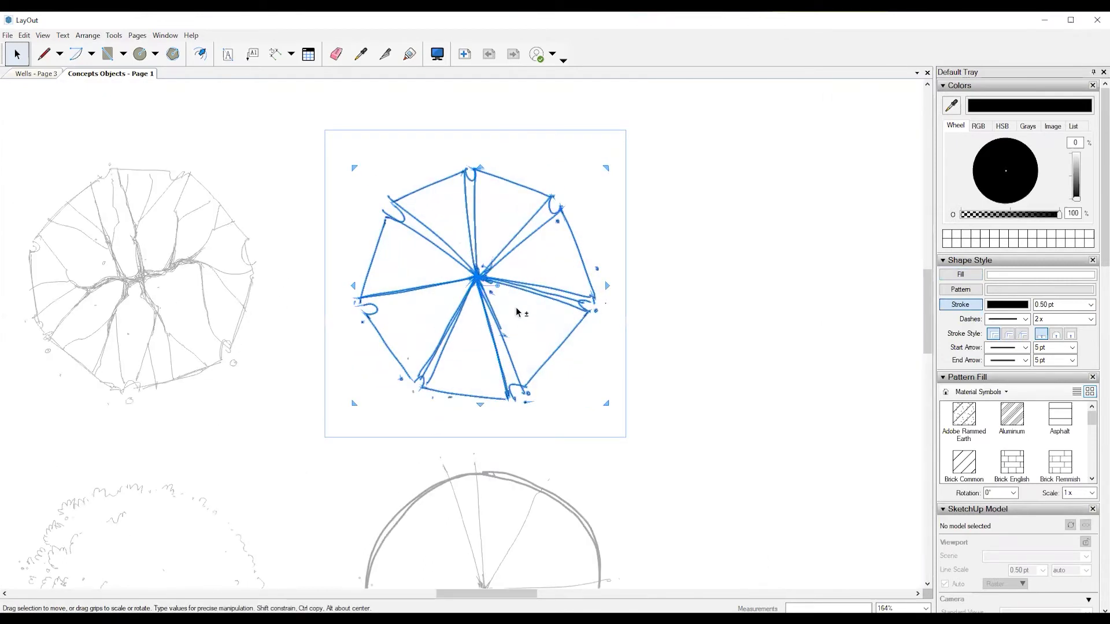
{"action": "left_click_drag", "start_coordinate": [517, 307], "coordinate": [434, 245]}
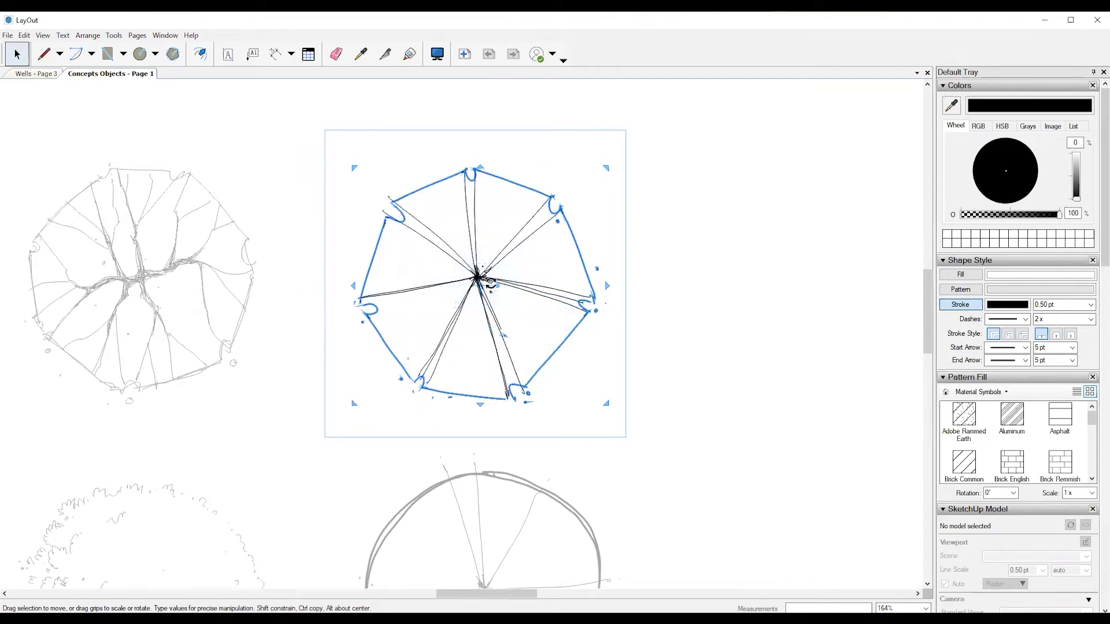
{"action": "left_click_drag", "start_coordinate": [546, 296], "coordinate": [541, 249]}
{"action": "left_click", "coordinate": [1058, 304]}
{"action": "type", "text": "1.5"}
{"action": "key", "text": "Return"}
{"action": "left_click", "coordinate": [276, 317]}
{"action": "mouse_move", "coordinate": [282, 316]}
{"action": "left_mouse_down"}
{"action": "mouse_move", "coordinate": [423, 268]}
{"action": "mouse_move", "coordinate": [477, 265]}
{"action": "mouse_move", "coordinate": [457, 237]}
{"action": "left_mouse_up"}
{"action": "scroll", "coordinate": [471, 355], "scroll_direction": "down", "scroll_amount": 2}
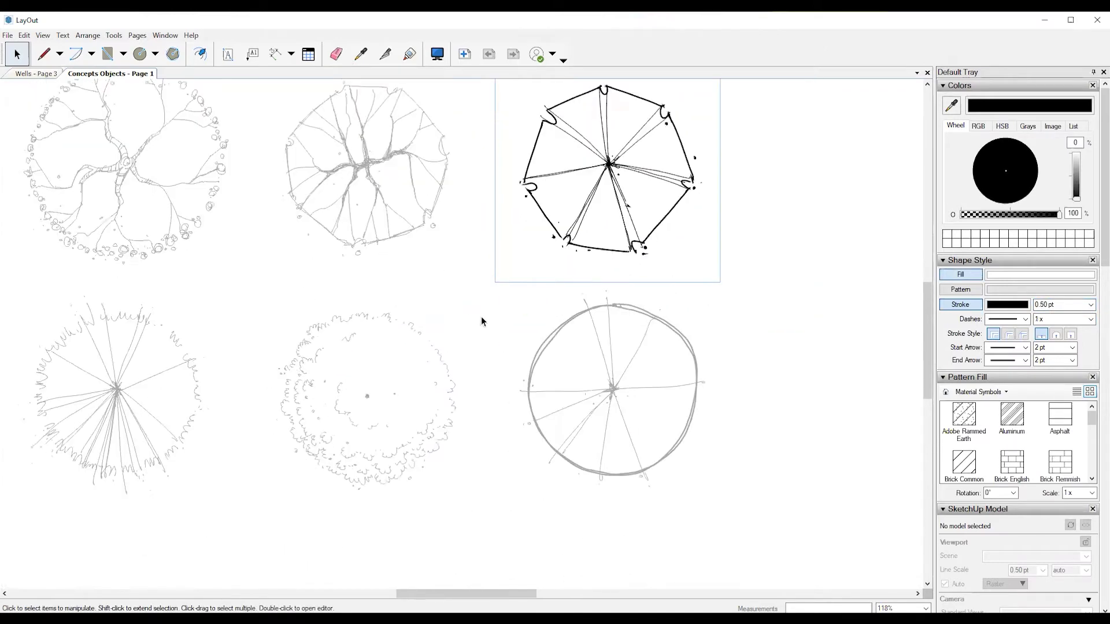
{"action": "scroll", "coordinate": [482, 322], "scroll_direction": "down", "scroll_amount": 2}
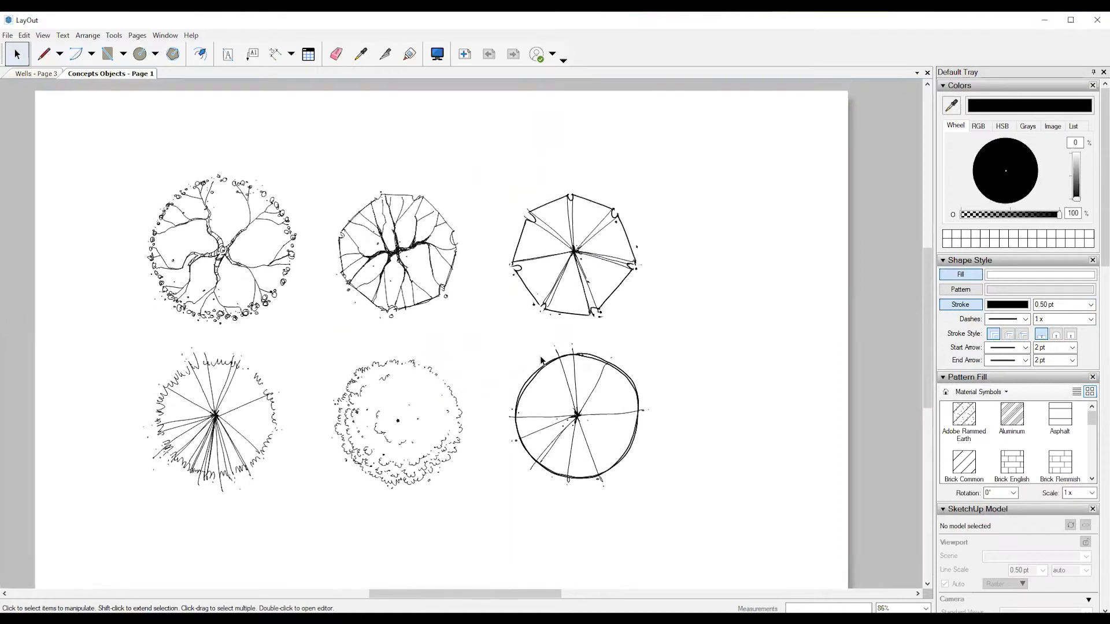
- Check the Save As Scrapbook options for the tree document and cancel without saving
{"action": "left_click_drag", "start_coordinate": [418, 306], "coordinate": [433, 304]}
{"action": "left_click_drag", "start_coordinate": [360, 321], "coordinate": [373, 314]}
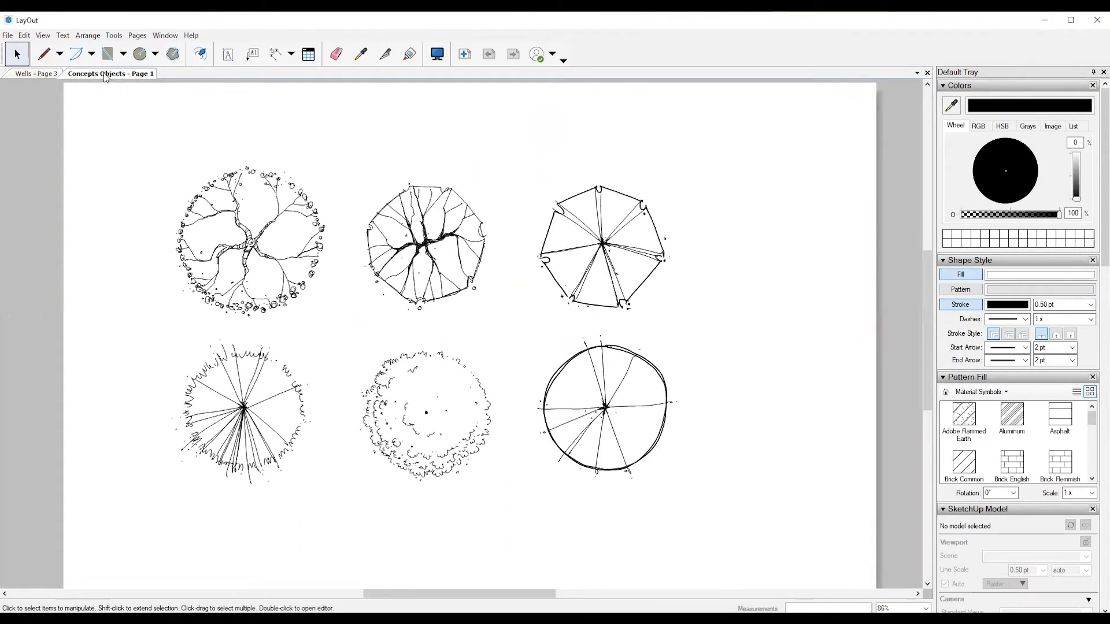
{"action": "left_click", "coordinate": [8, 36]}
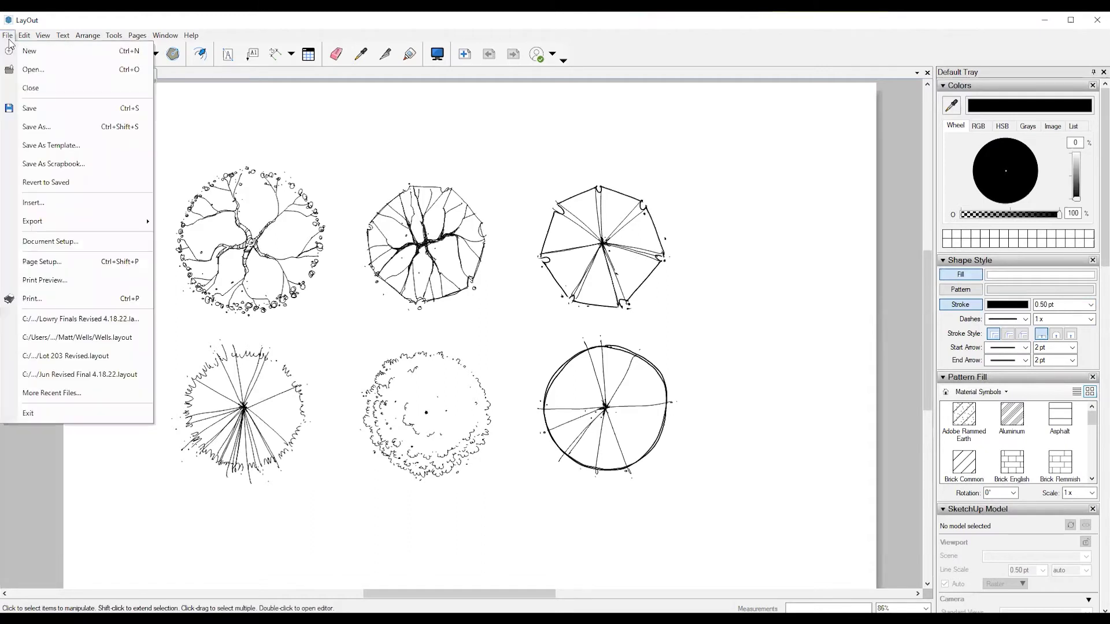
{"action": "left_click", "coordinate": [21, 163]}
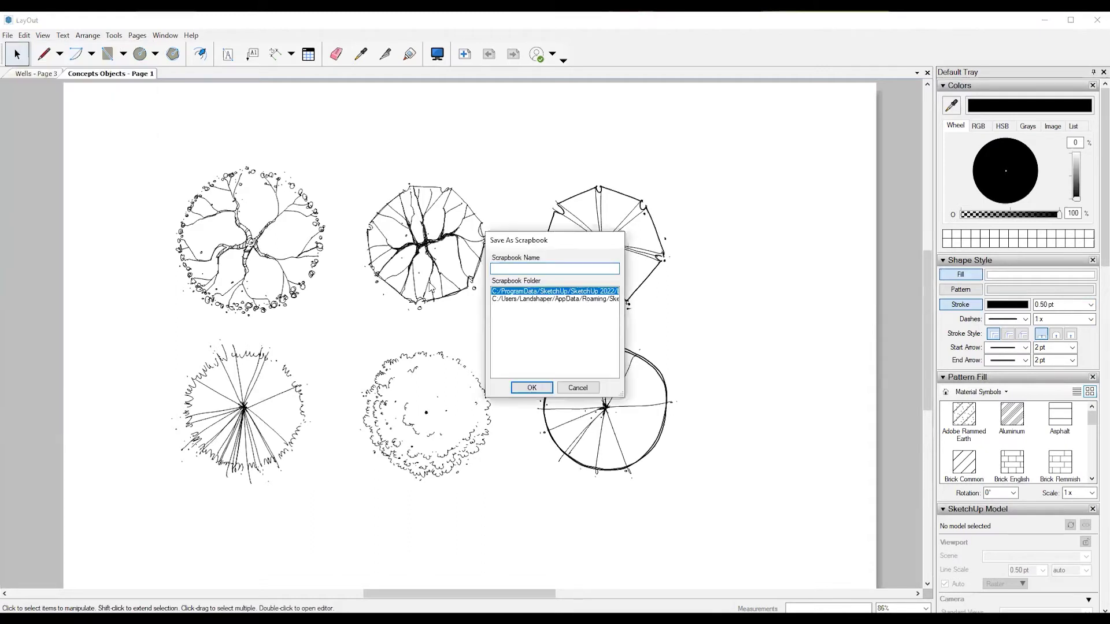
{"action": "left_click", "coordinate": [578, 388]}
- Choose the Concepts Objects scrapbook and place a copy of its leafy-edged branched tree beside the heptagonal tree
{"action": "scroll", "coordinate": [1094, 347], "scroll_direction": "down", "scroll_amount": 15}
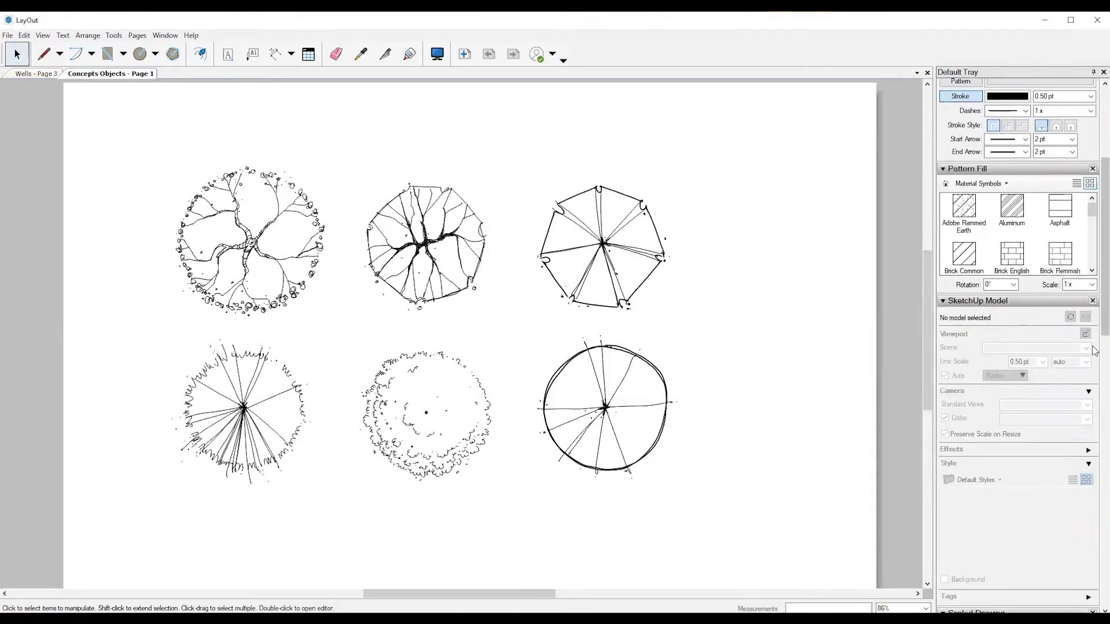
{"action": "scroll", "coordinate": [1094, 354], "scroll_direction": "down", "scroll_amount": 5}
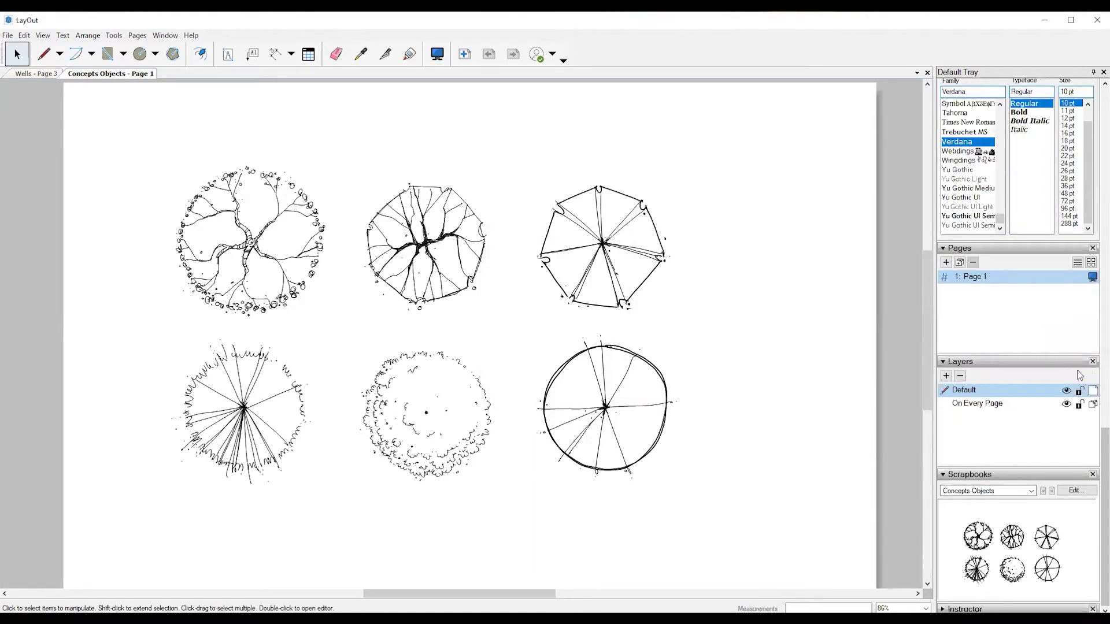
{"action": "left_click", "coordinate": [989, 490]}
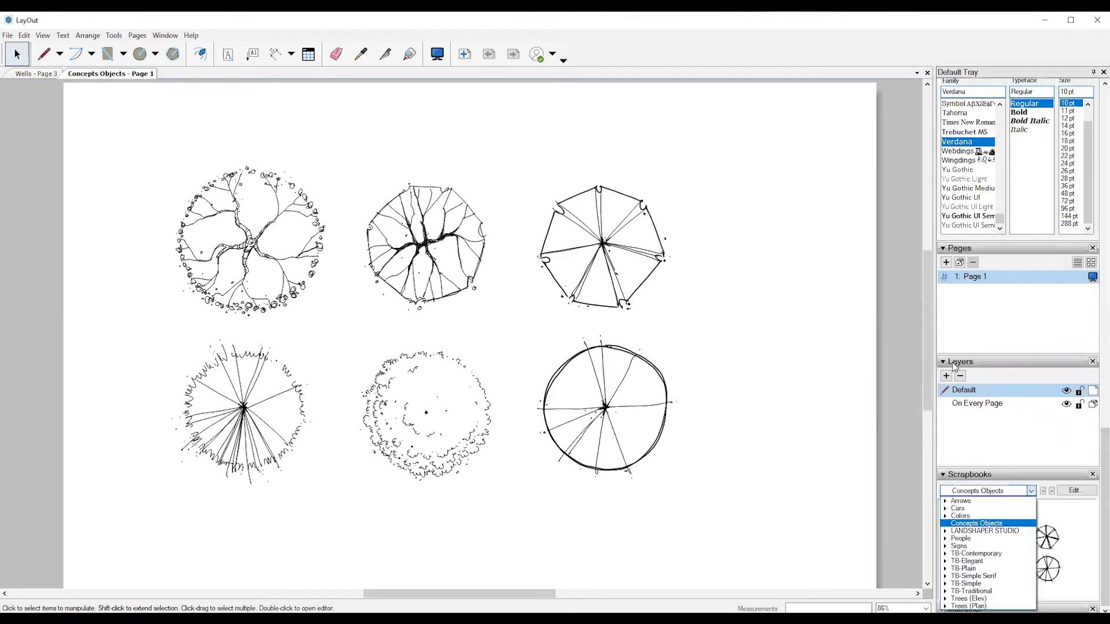
{"action": "left_click", "coordinate": [976, 523]}
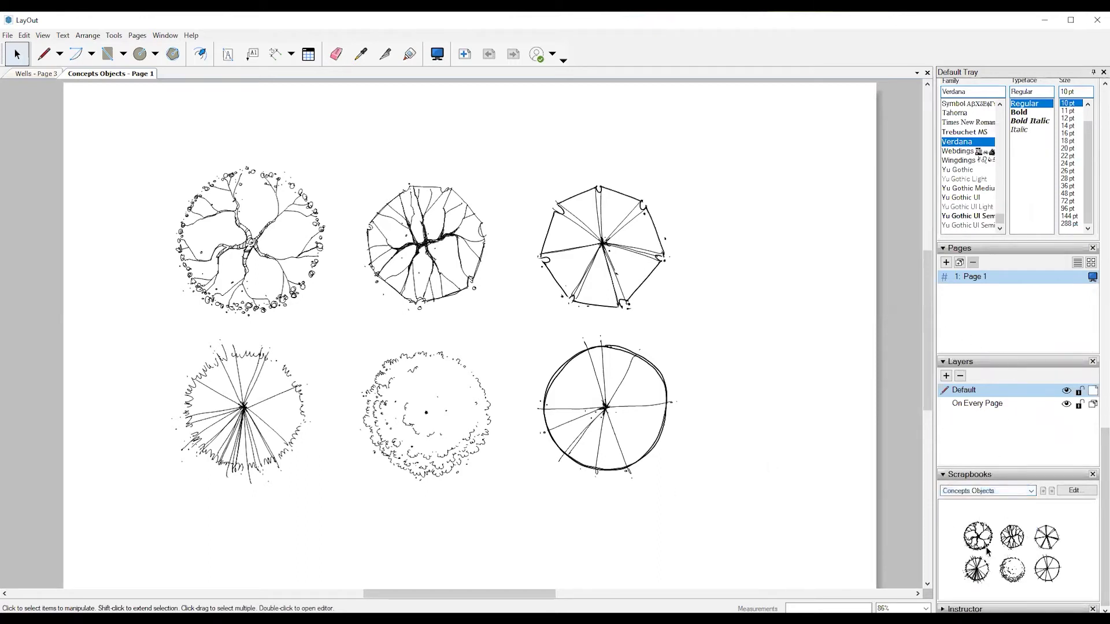
{"action": "left_click", "coordinate": [986, 547]}
{"action": "left_click_drag", "start_coordinate": [778, 370], "coordinate": [718, 355]}
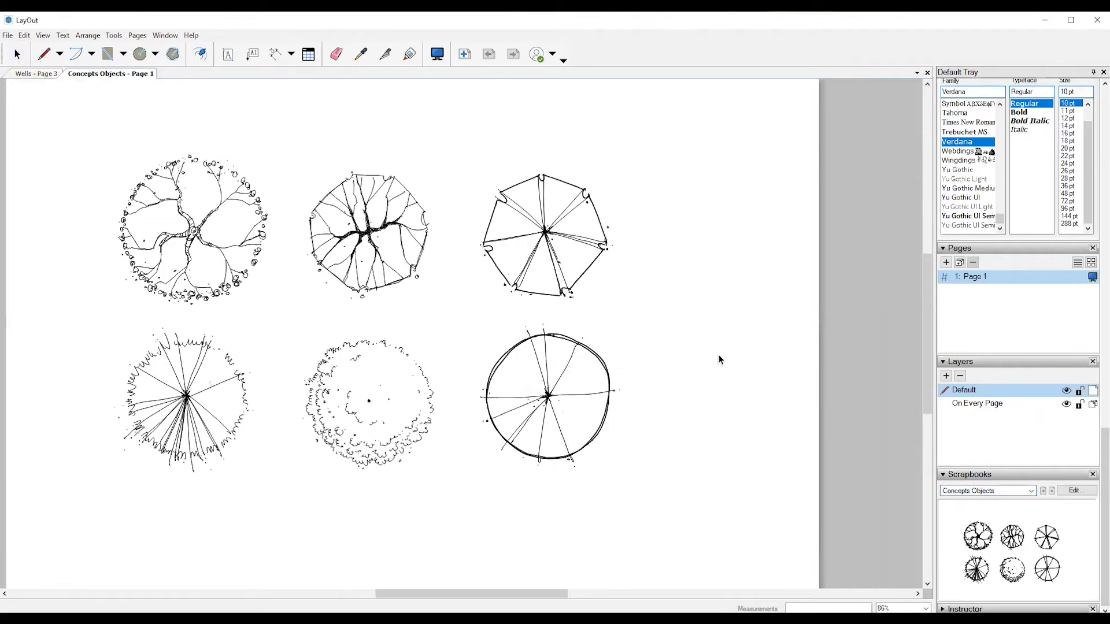
{"action": "left_click", "coordinate": [733, 299]}
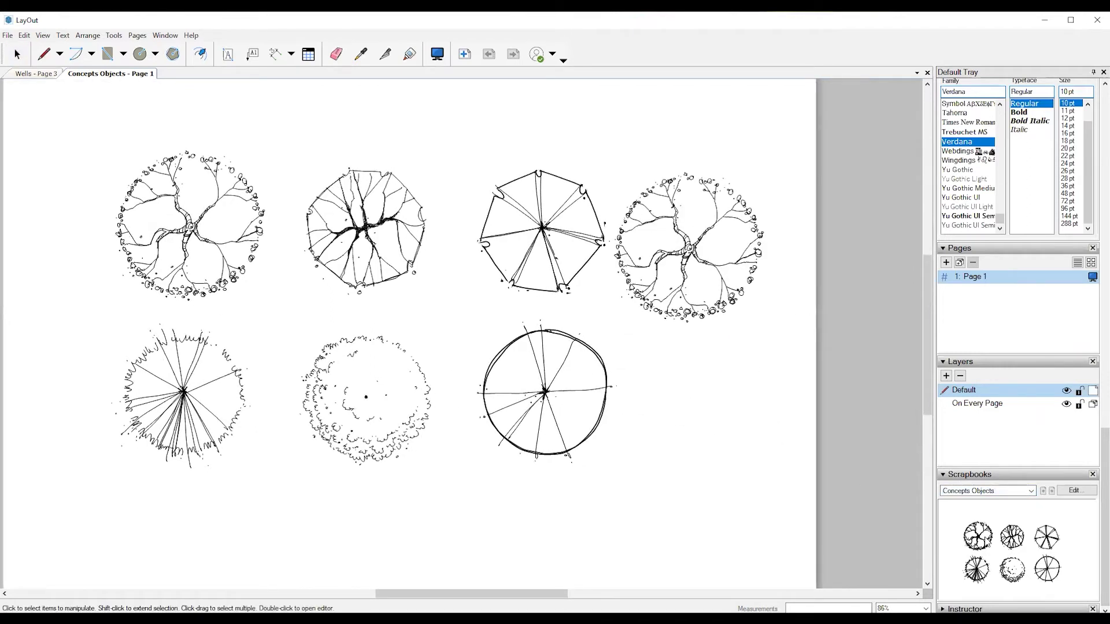
- Place five overlapping copies of the heptagonal tree from the scrapbook in the lower-right area of the page
{"action": "left_click", "coordinate": [1039, 537]}
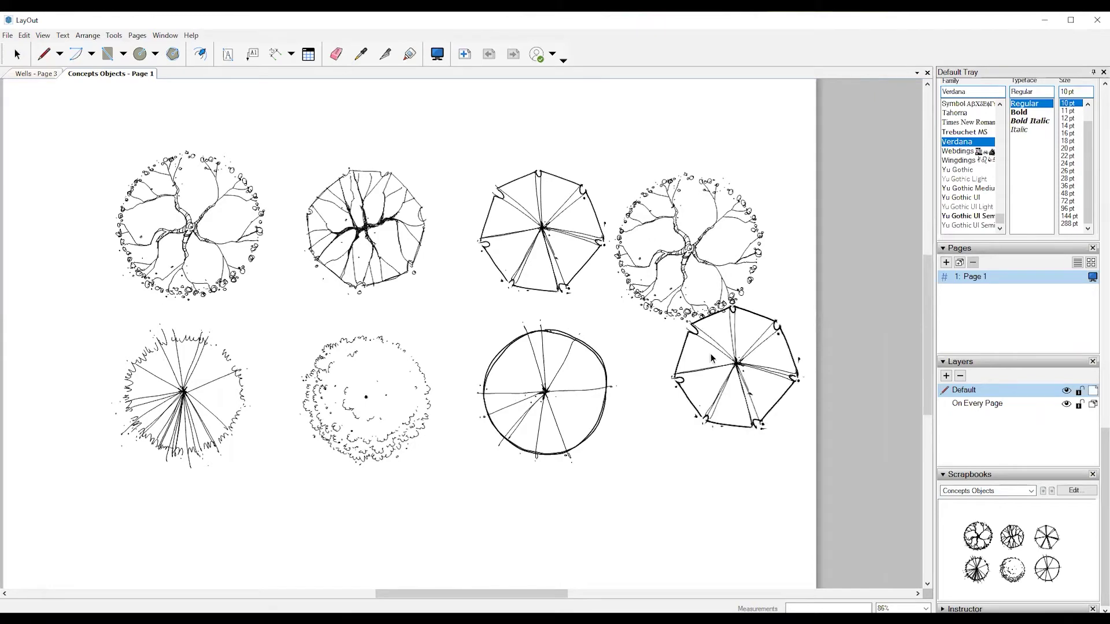
{"action": "left_click", "coordinate": [714, 349]}
{"action": "left_click", "coordinate": [645, 424]}
{"action": "left_click", "coordinate": [602, 352]}
{"action": "left_click_drag", "start_coordinate": [642, 317], "coordinate": [635, 305]}
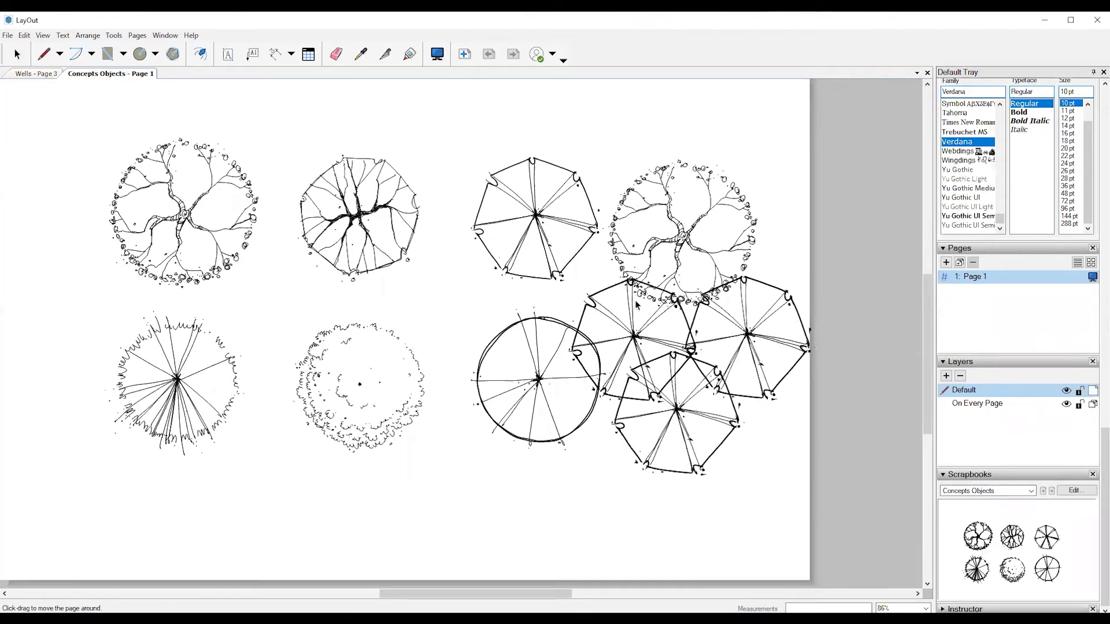
{"action": "left_click", "coordinate": [687, 381]}
{"action": "left_click", "coordinate": [569, 417]}
{"action": "left_click_drag", "start_coordinate": [647, 452], "coordinate": [668, 417]}
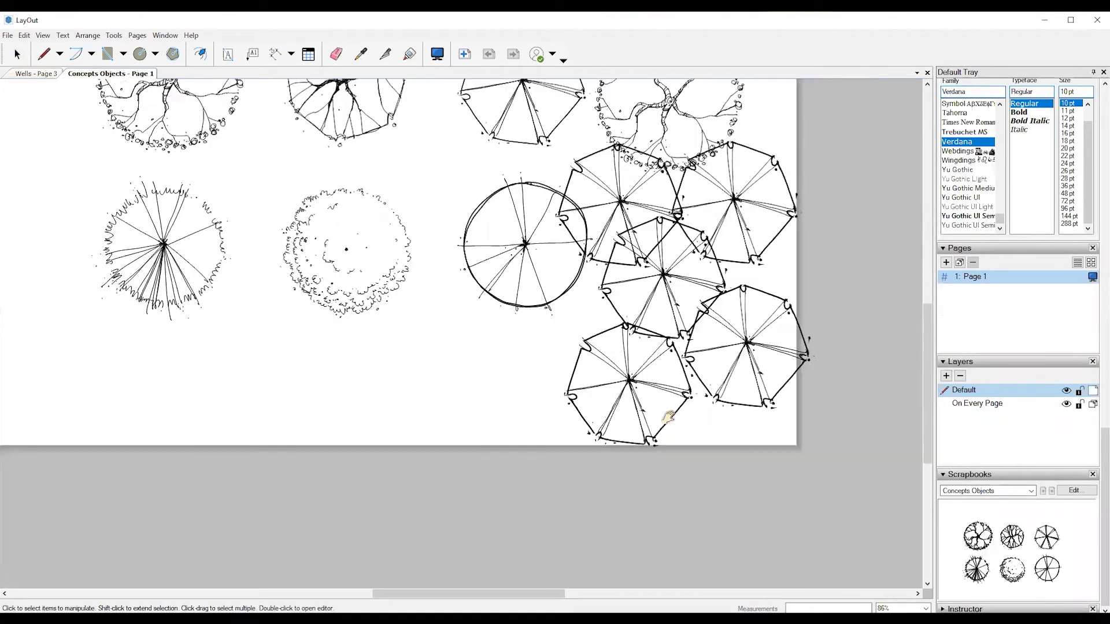
{"action": "left_click_drag", "start_coordinate": [587, 382], "coordinate": [637, 375]}
{"action": "key", "text": "Escape"}
- Place three copies of the bushy tree from the scrapbook below the original and scale the leftmost copy down
{"action": "left_click", "coordinate": [1011, 581]}
{"action": "left_click", "coordinate": [517, 397]}
{"action": "left_click", "coordinate": [420, 363]}
{"action": "left_click", "coordinate": [345, 411]}
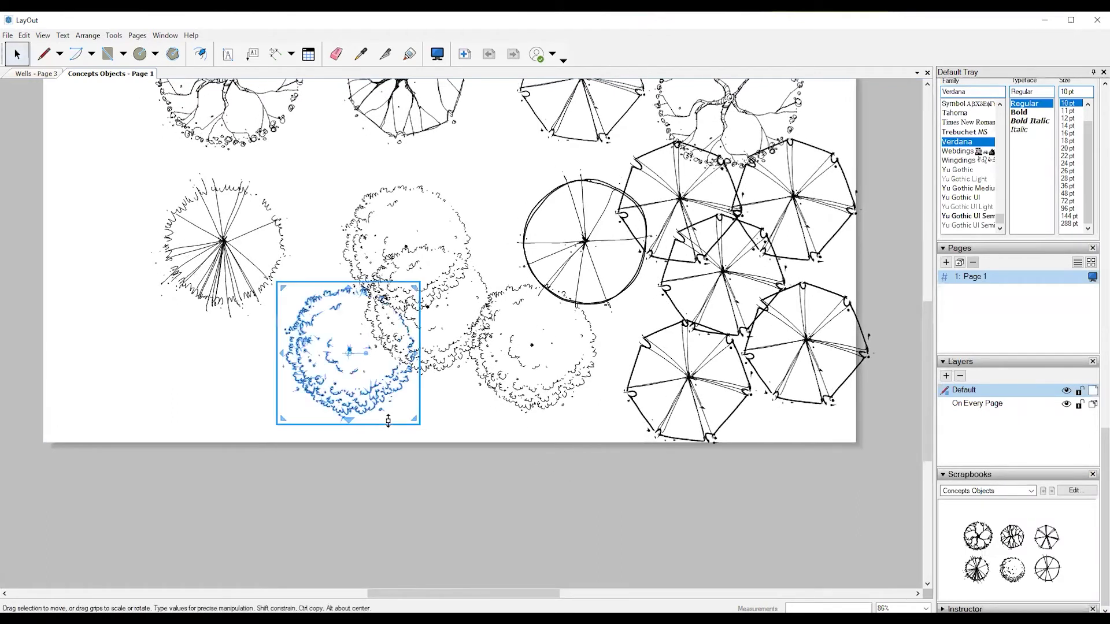
{"action": "left_click_drag", "start_coordinate": [415, 421], "coordinate": [474, 451]}
- Inside the lowest heptagonal tree copy's group, set the outer outline's stroke width to 0.5 pt, then leave the group and select the whole tree
{"action": "left_click_drag", "start_coordinate": [739, 369], "coordinate": [537, 334]}
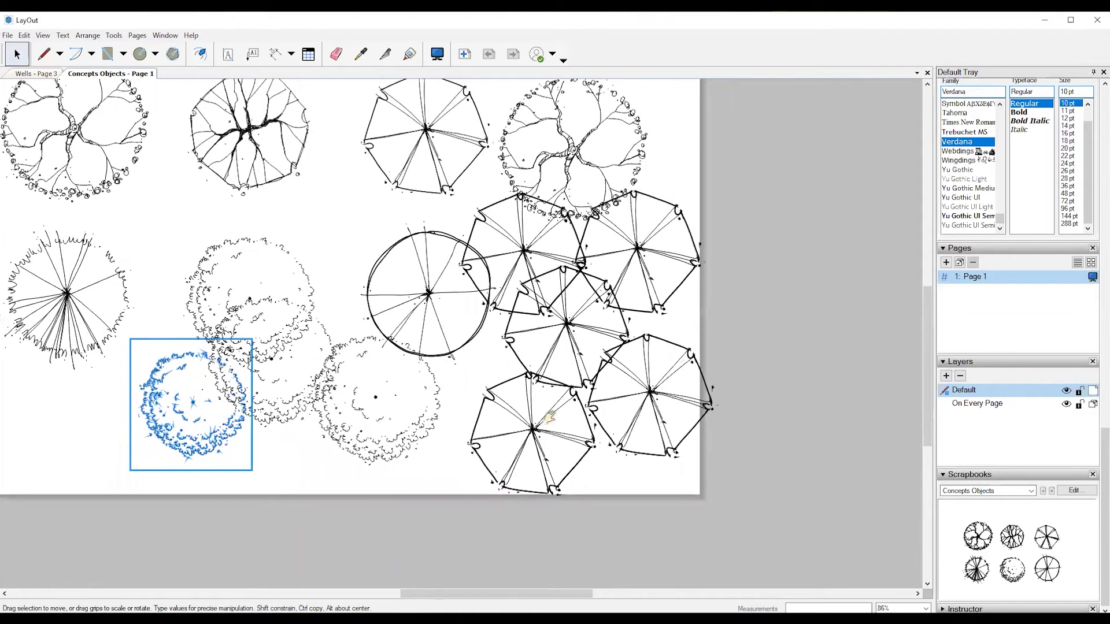
{"action": "scroll", "coordinate": [549, 416], "scroll_direction": "up", "scroll_amount": 2}
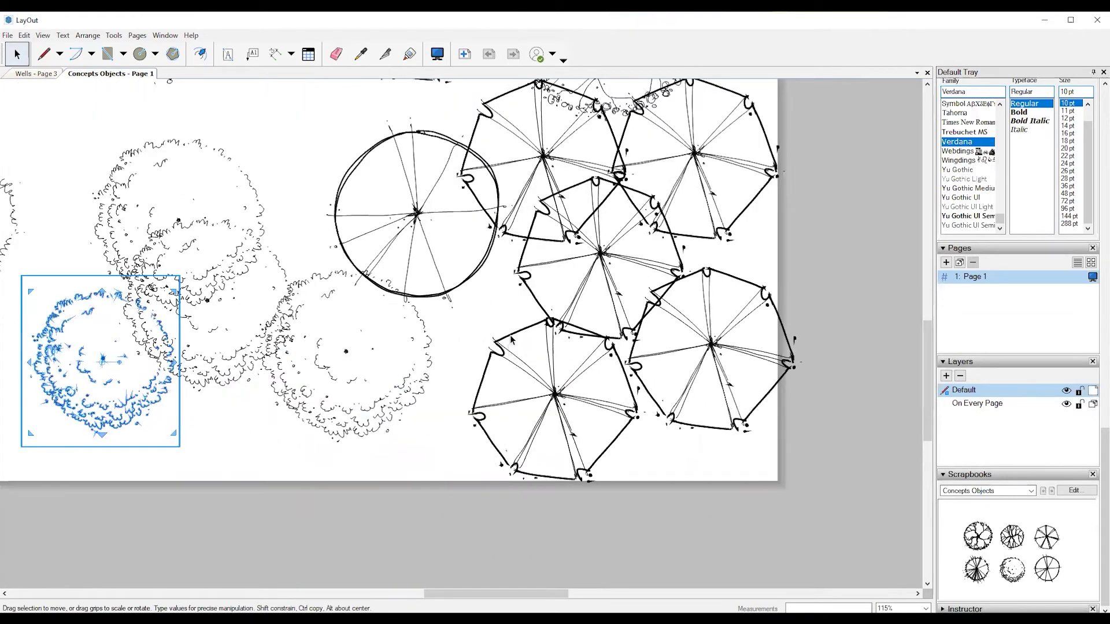
{"action": "double_click", "coordinate": [513, 402]}
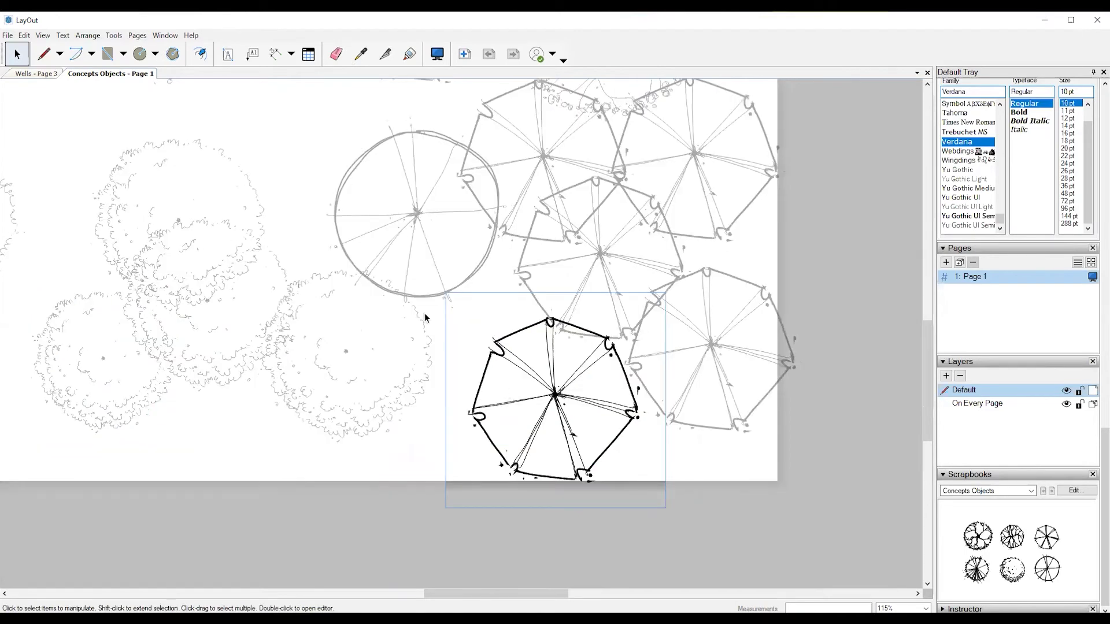
{"action": "left_click", "coordinate": [496, 376]}
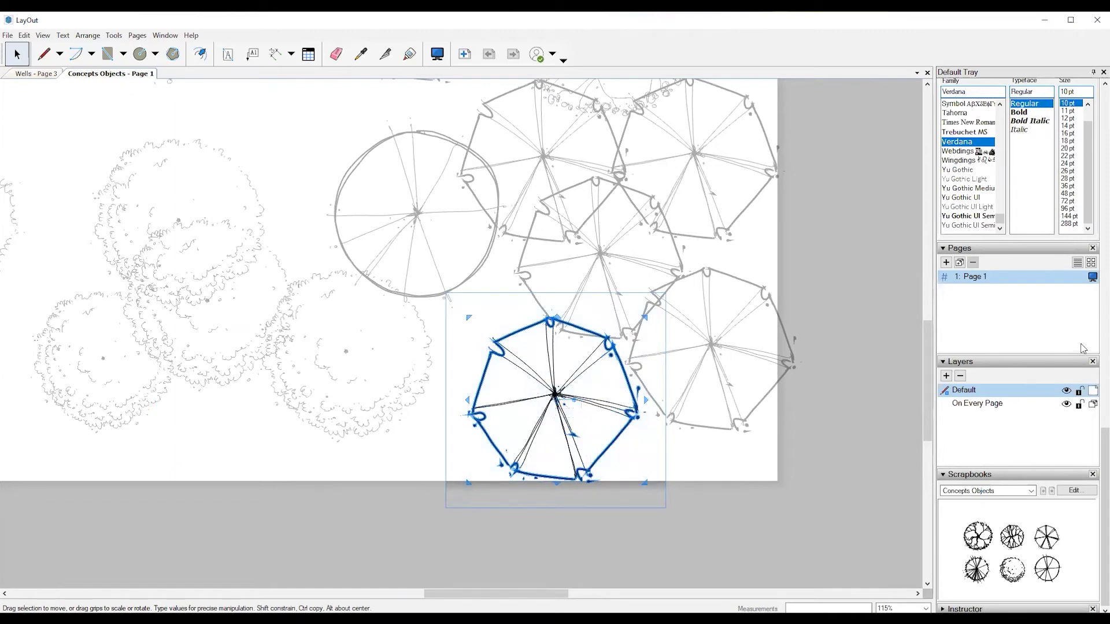
{"action": "scroll", "coordinate": [1094, 327], "scroll_direction": "up", "scroll_amount": 15}
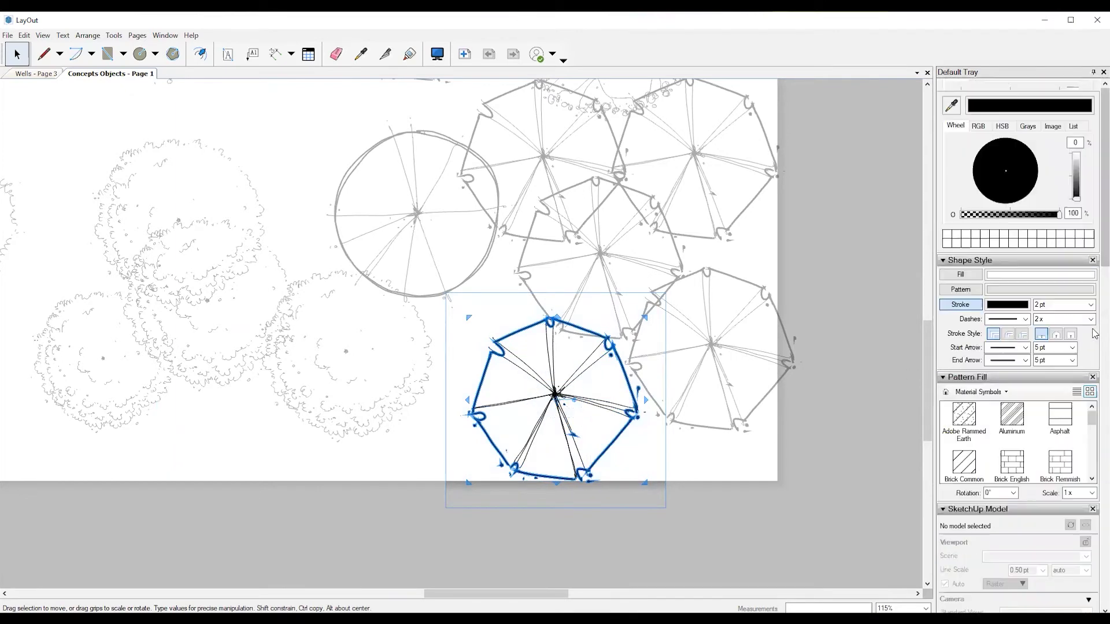
{"action": "left_click", "coordinate": [1077, 305]}
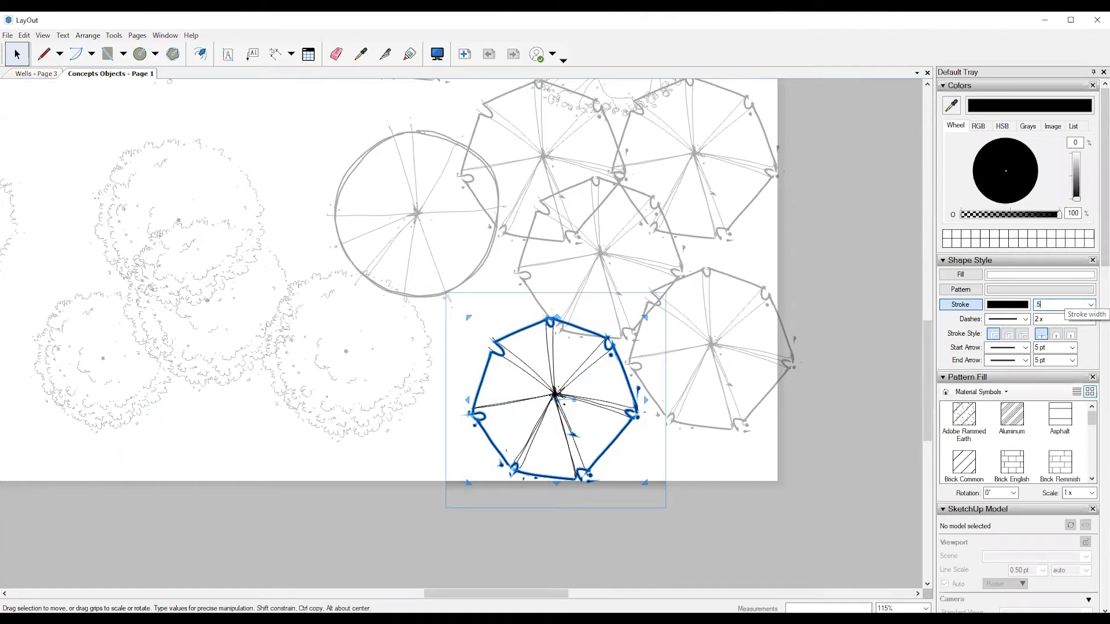
{"action": "type", "text": ".5"}
{"action": "key", "text": "Return"}
{"action": "left_click", "coordinate": [670, 432]}
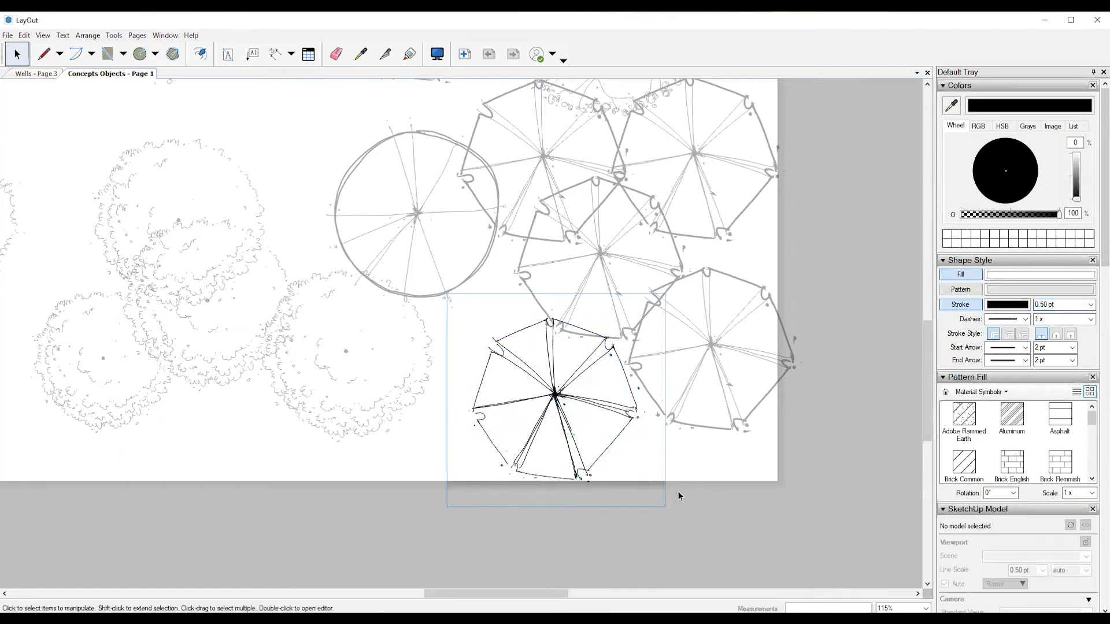
{"action": "left_click", "coordinate": [606, 477]}
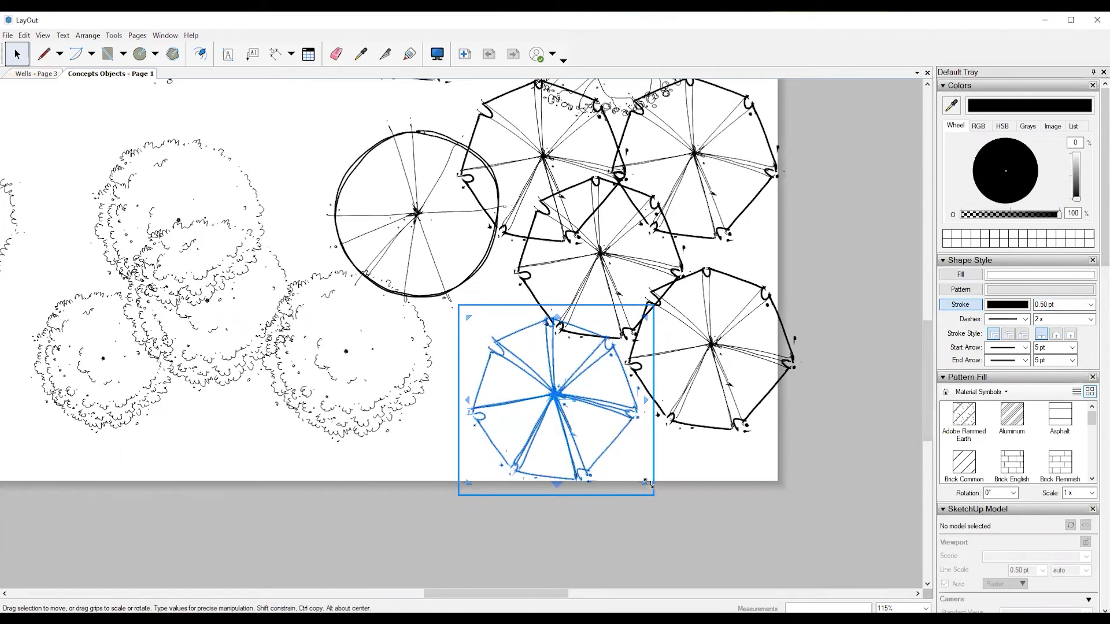